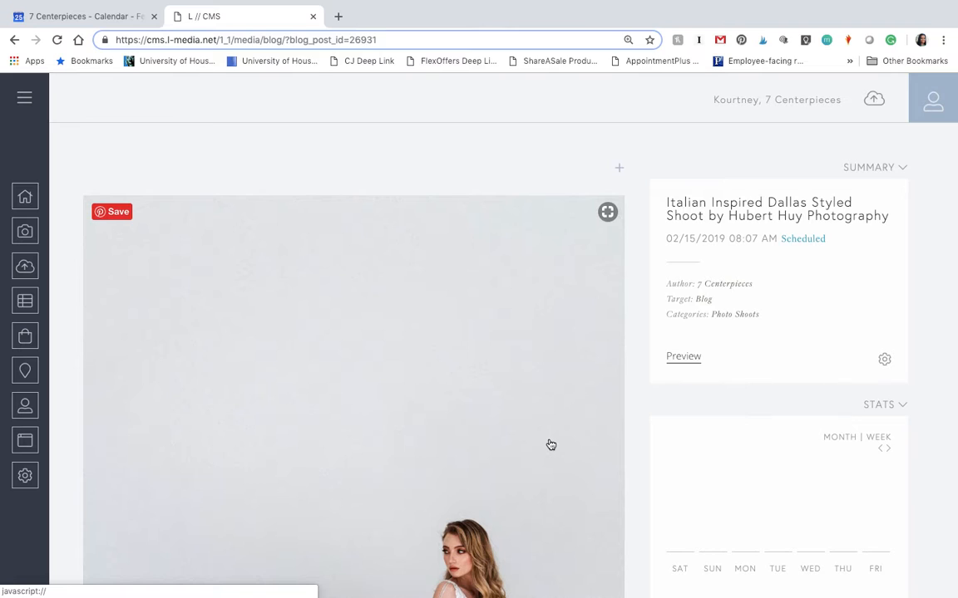
# Step: Look over the scheduled Italian Inspired Dallas Styled Shoot post, including its summary, photos, sources and submission details
pyautogui.scroll(2, 550, 445)
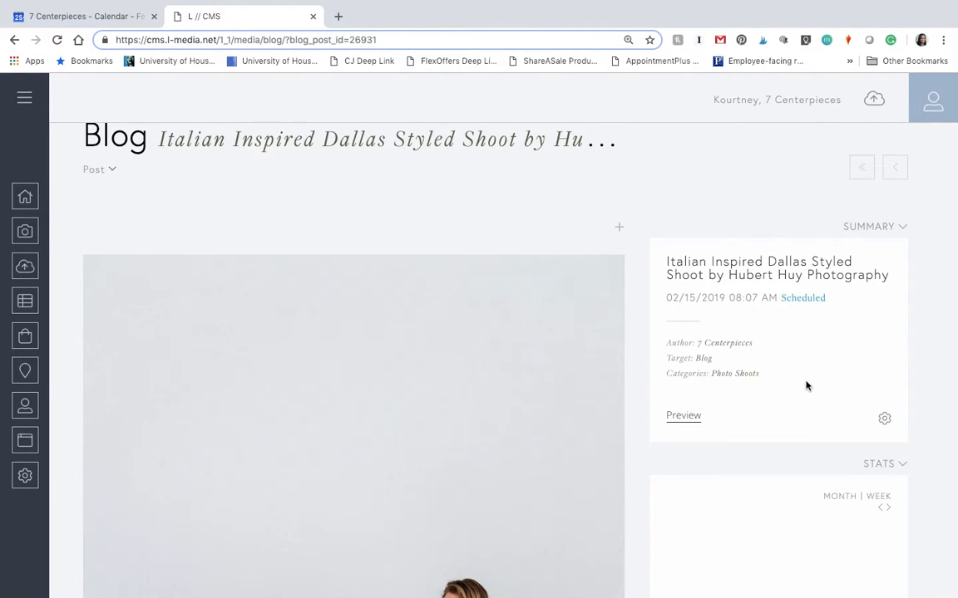
pyautogui.scroll(-5, 805, 385)
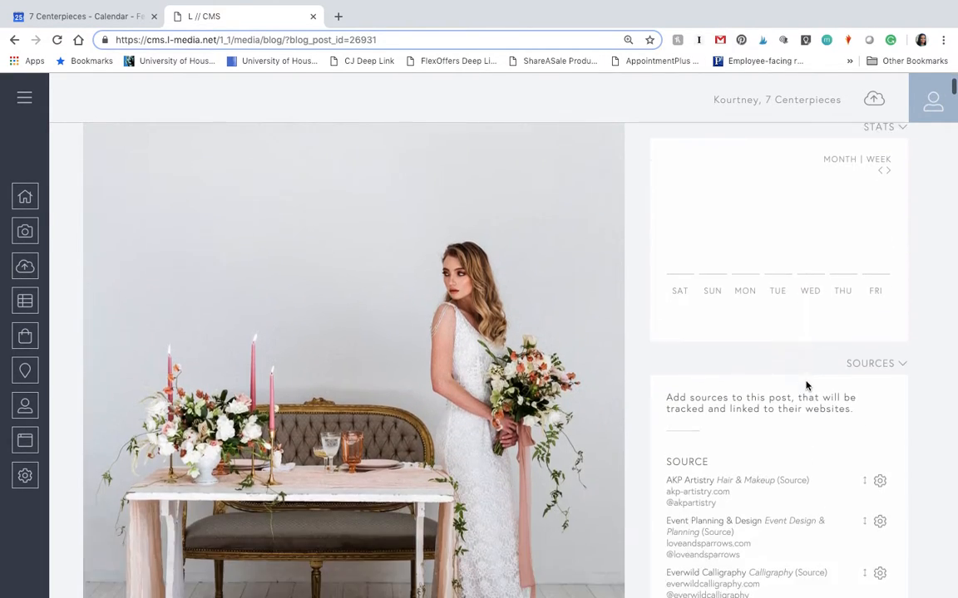
pyautogui.scroll(-4, 805, 386)
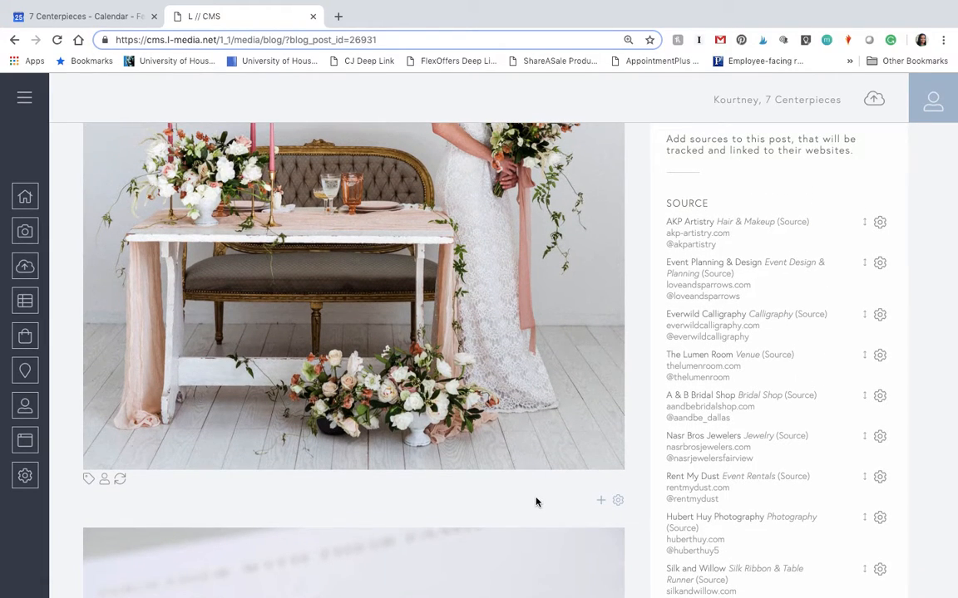
pyautogui.scroll(-5, 536, 502)
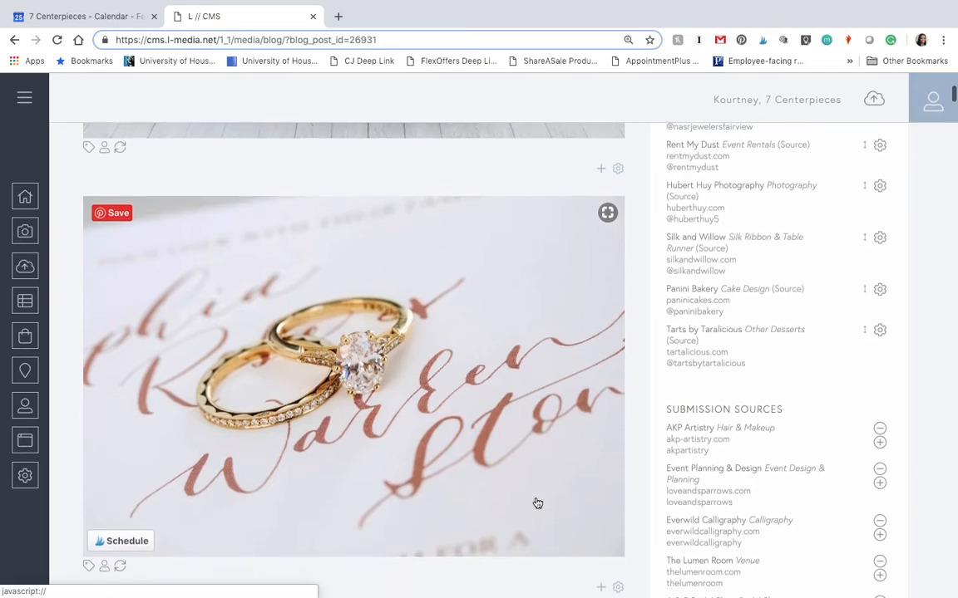
pyautogui.scroll(-5, 537, 503)
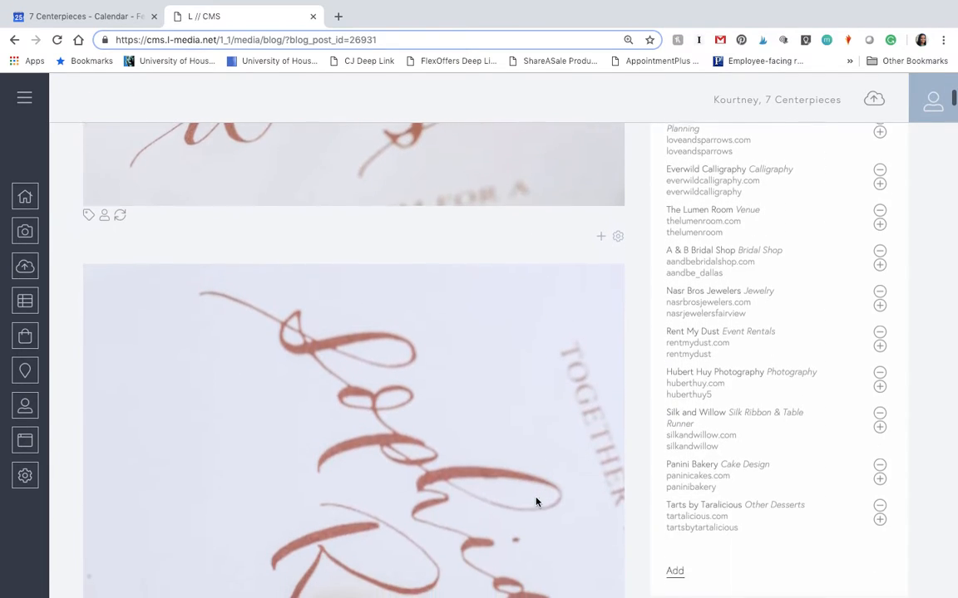
pyautogui.scroll(-10, 537, 503)
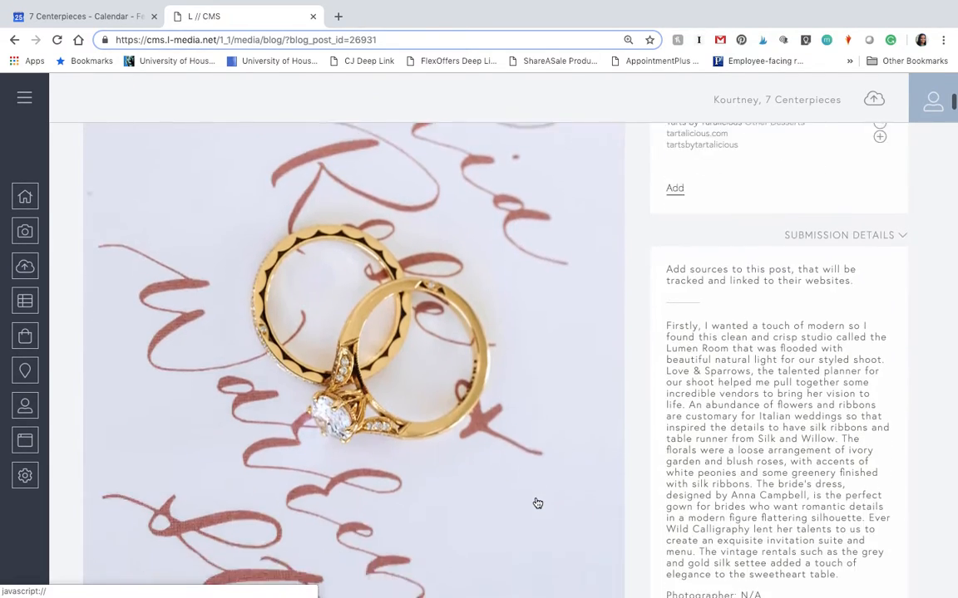
pyautogui.scroll(-4, 536, 503)
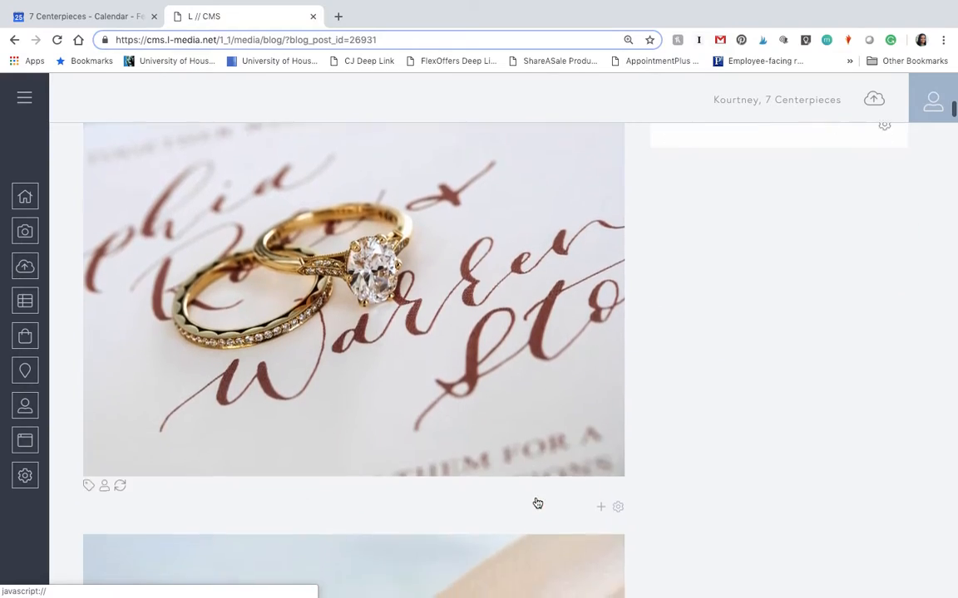
pyautogui.scroll(13, 537, 502)
pyautogui.scroll(9, 537, 503)
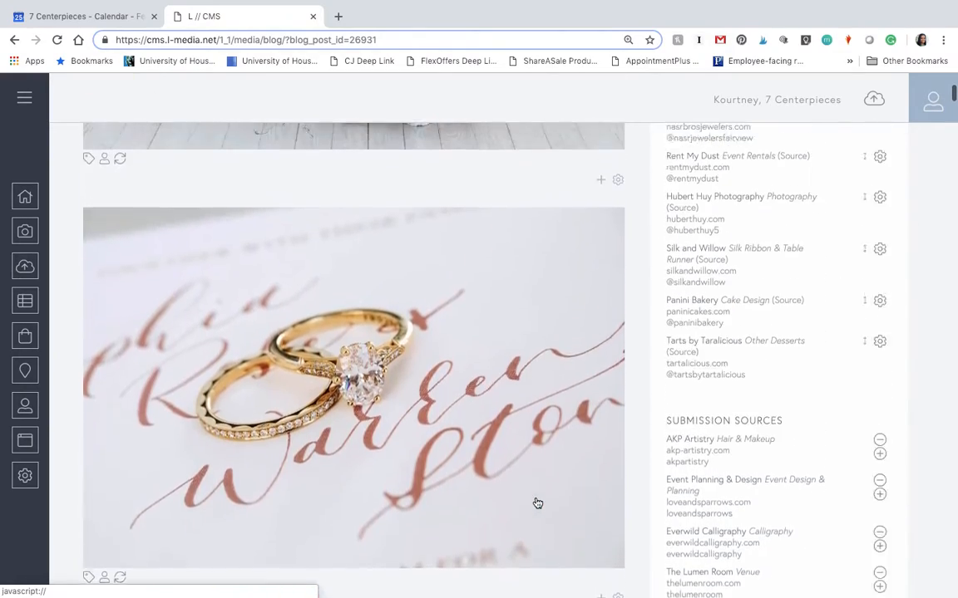
pyautogui.scroll(1, 537, 502)
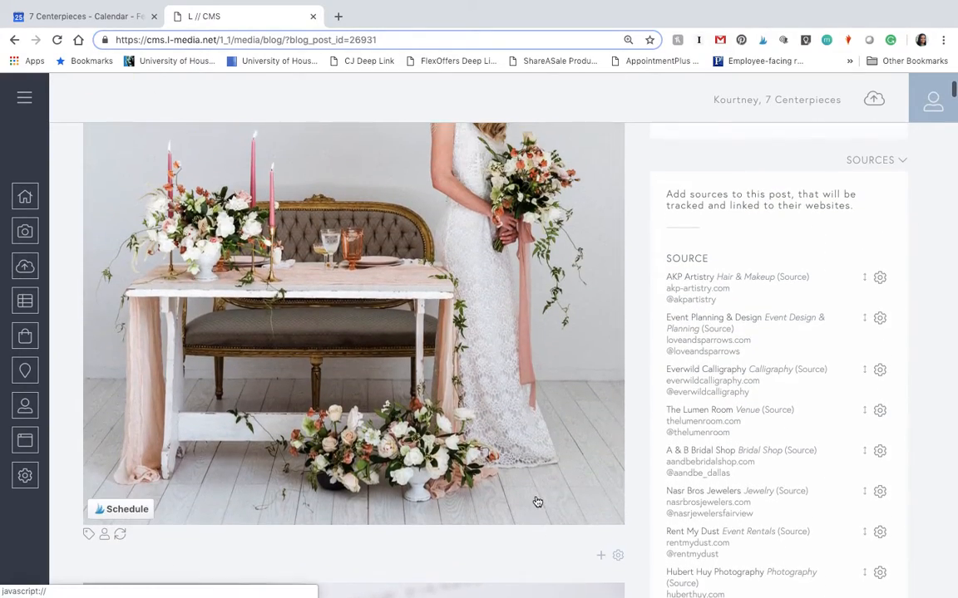
# Step: Open the Silk and Willow source entry, check its details, business type, website, email and Instagram fields, and save it
pyautogui.scroll(-3, 814, 499)
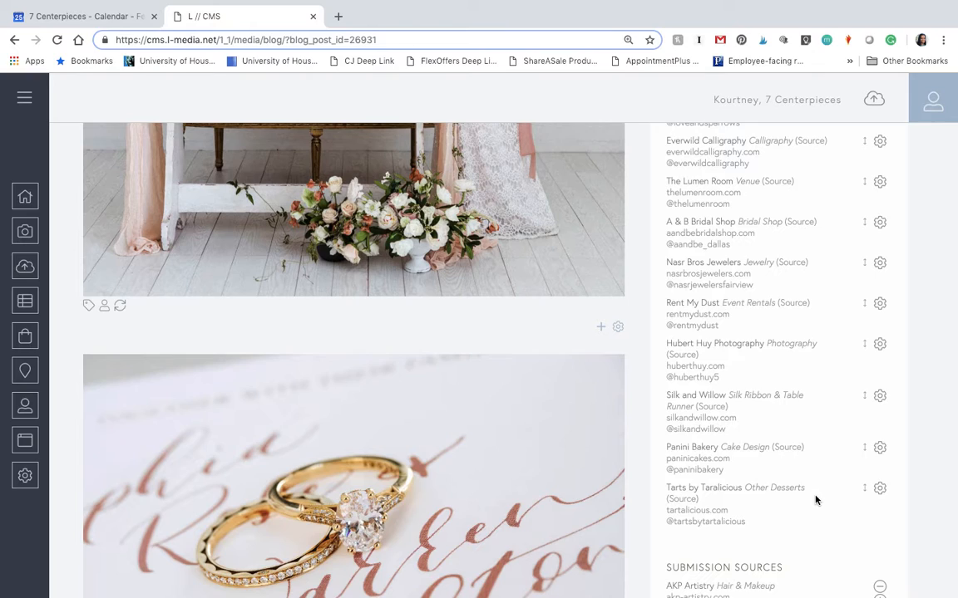
pyautogui.click(879, 397)
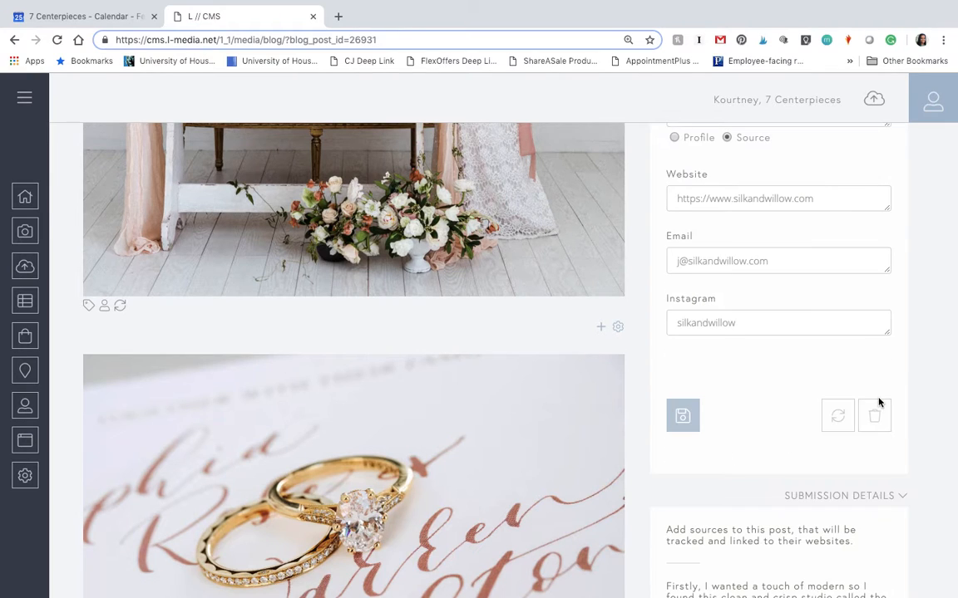
pyautogui.scroll(1, 879, 403)
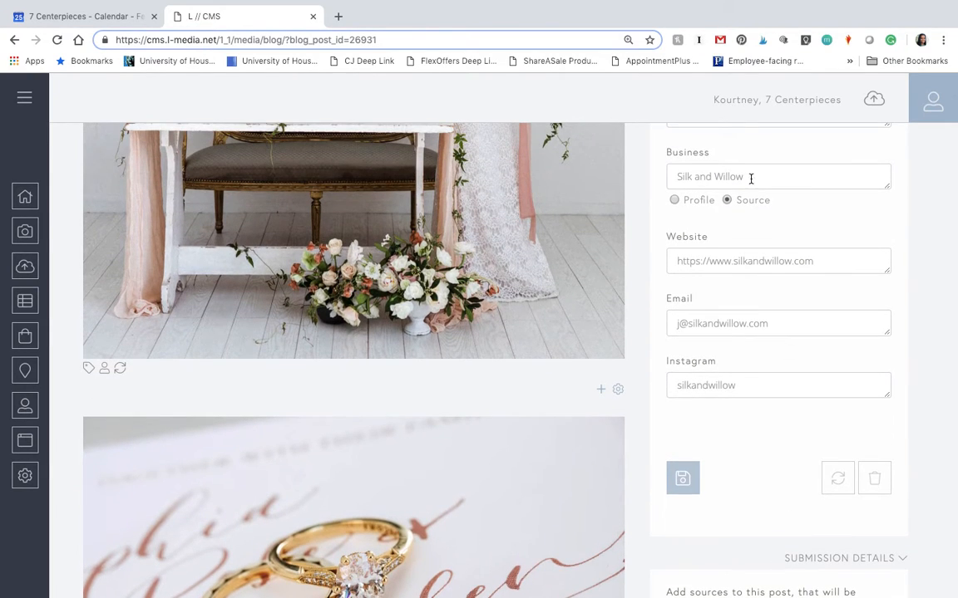
pyautogui.scroll(1, 765, 261)
pyautogui.scroll(-1, 766, 262)
pyautogui.scroll(1, 766, 264)
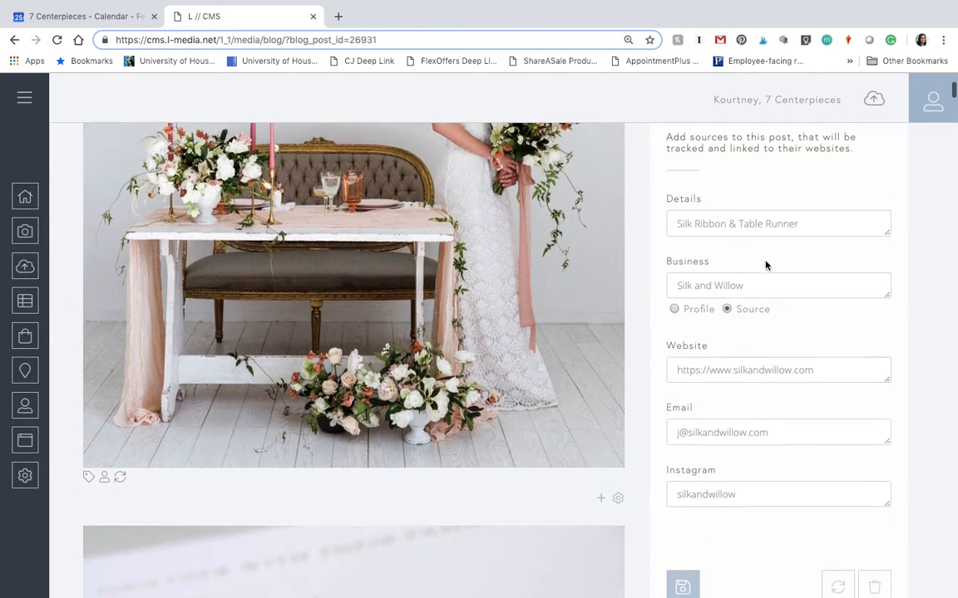
pyautogui.scroll(-1, 765, 265)
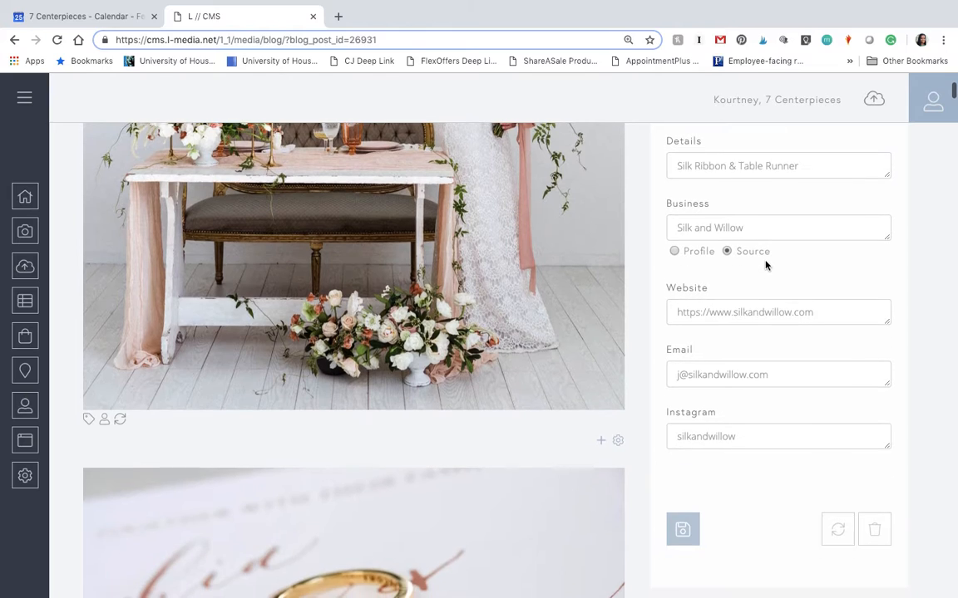
pyautogui.click(681, 528)
# Step: Review the blog post's credited vendor sources together with its opening photos, summary and stats
pyautogui.scroll(-5, 477, 509)
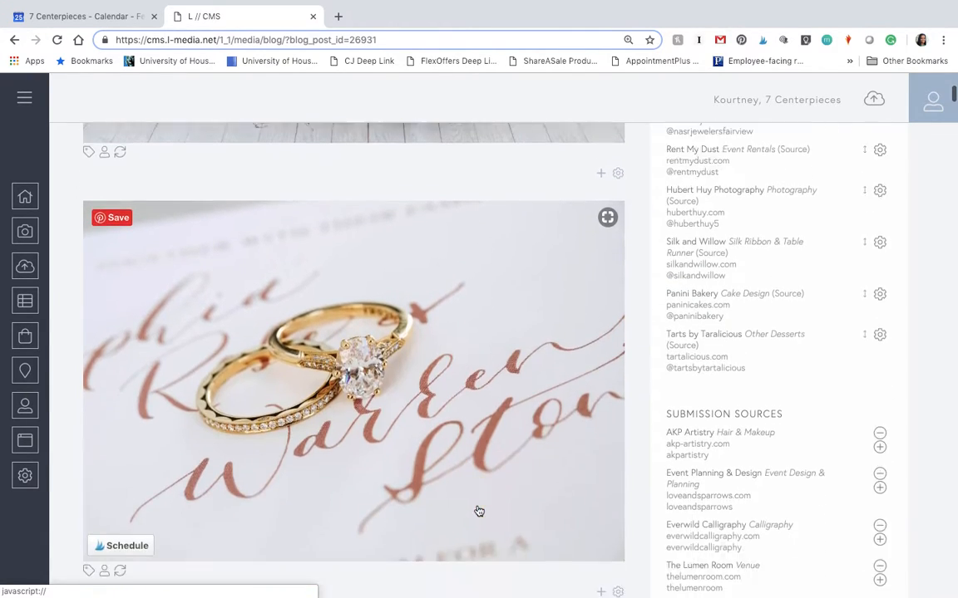
pyautogui.scroll(-3, 478, 509)
pyautogui.scroll(10, 478, 510)
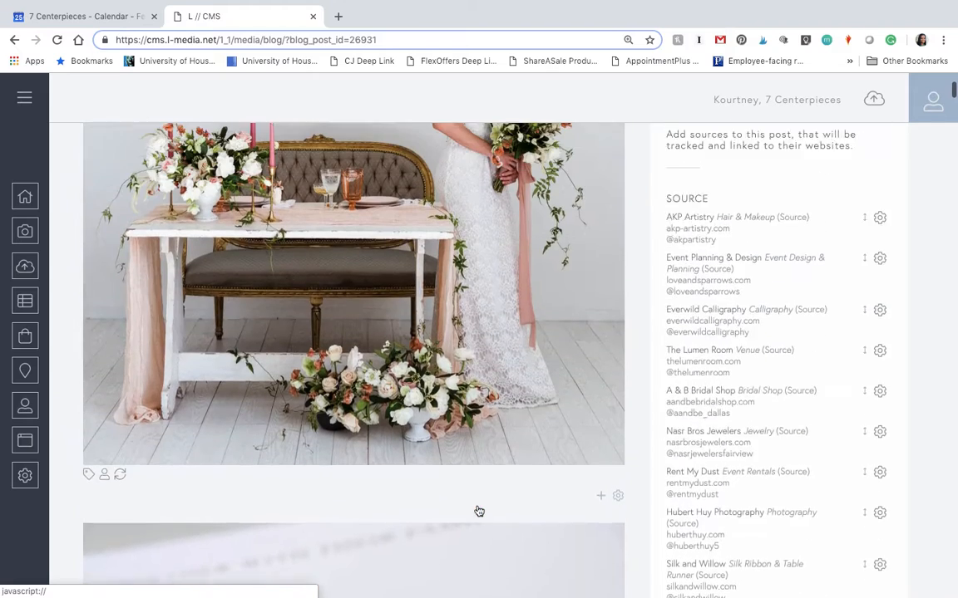
pyautogui.scroll(4, 479, 510)
pyautogui.scroll(-3, 479, 511)
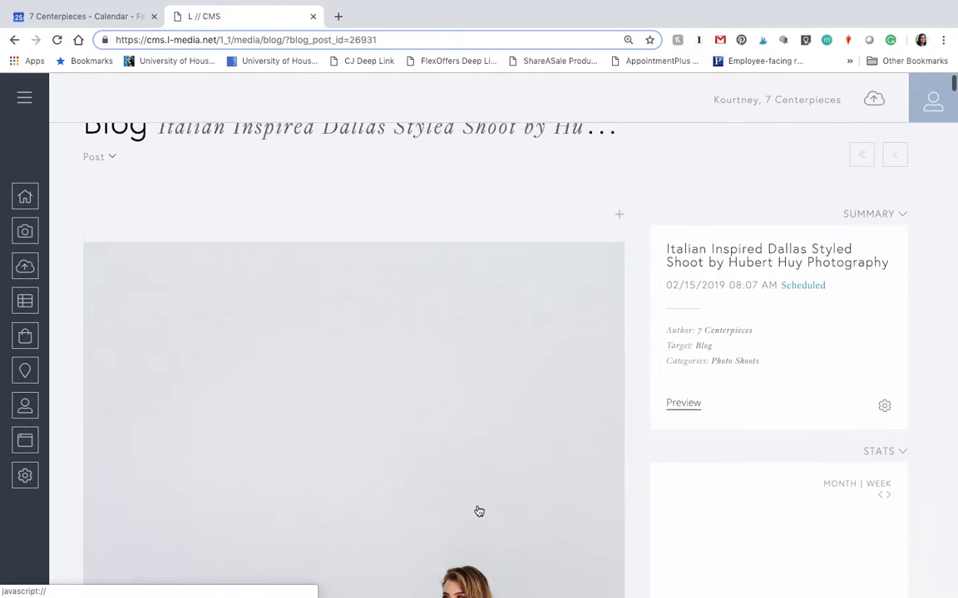
pyautogui.scroll(-5, 479, 510)
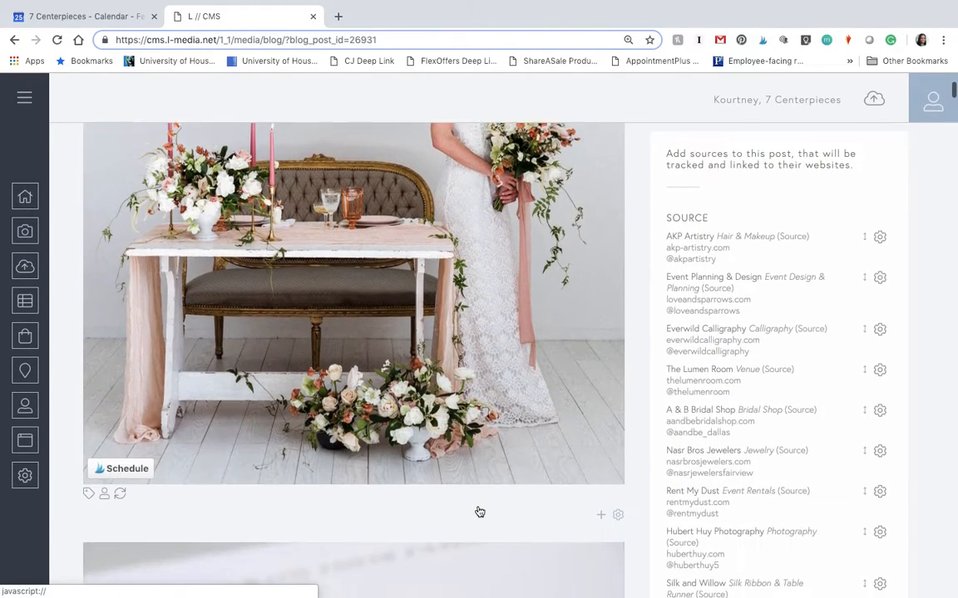
pyautogui.scroll(-2, 479, 511)
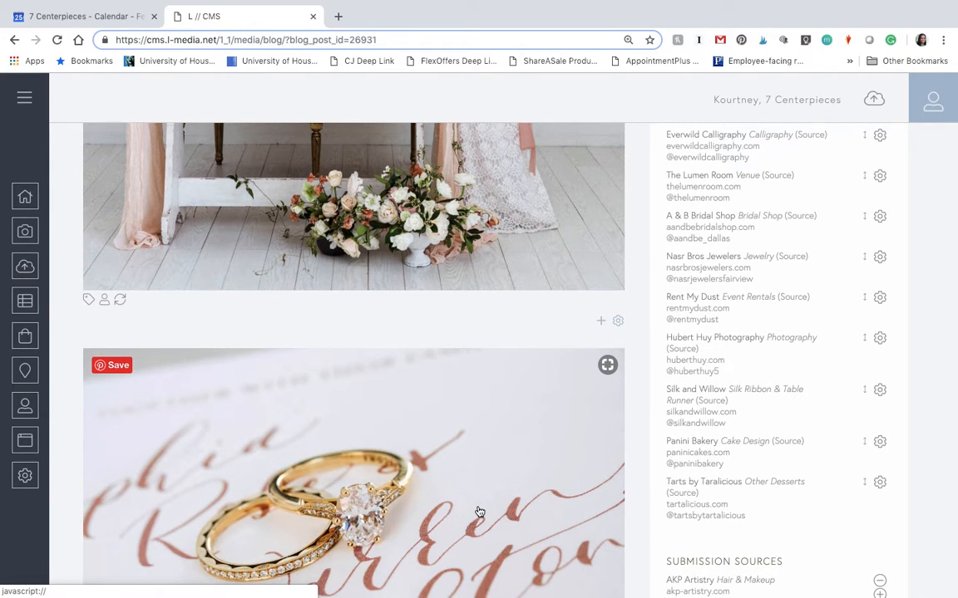
pyautogui.scroll(4, 478, 512)
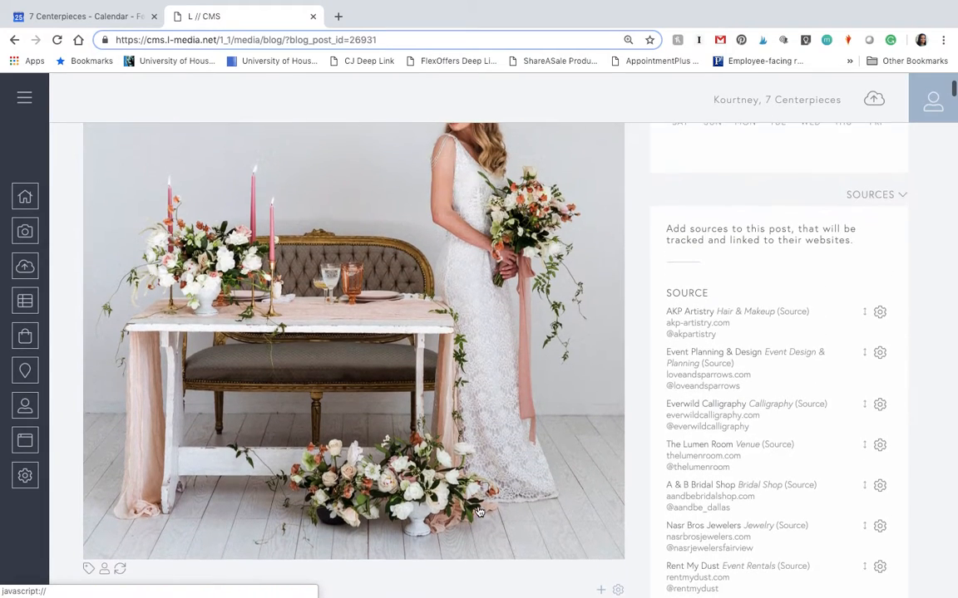
pyautogui.scroll(5, 479, 511)
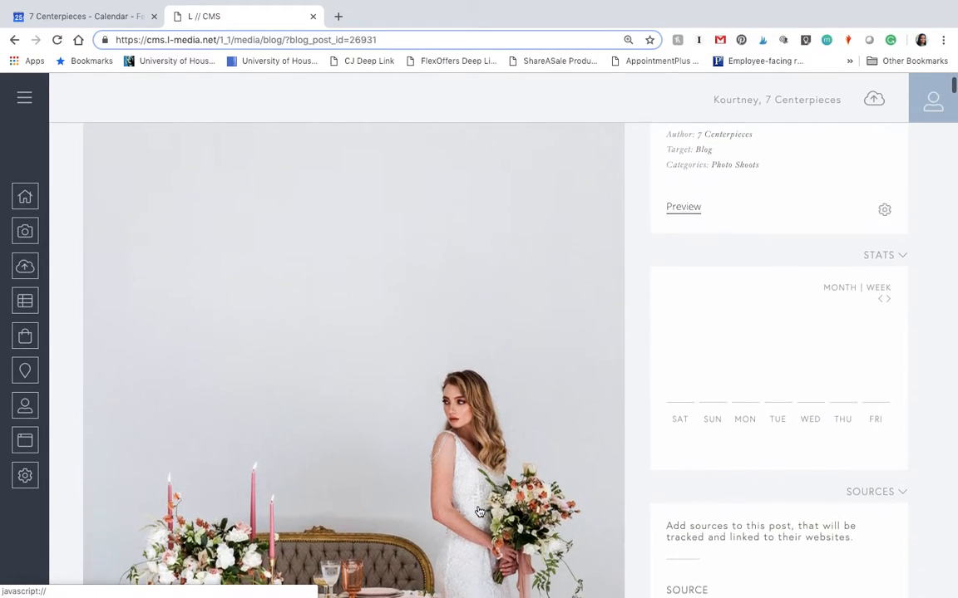
pyautogui.scroll(1, 478, 511)
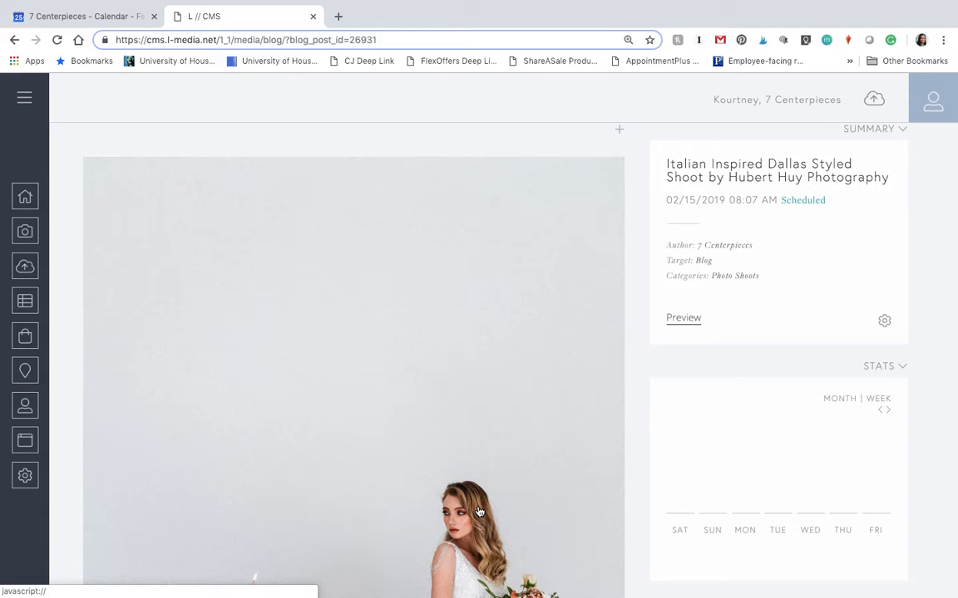
pyautogui.scroll(2, 479, 512)
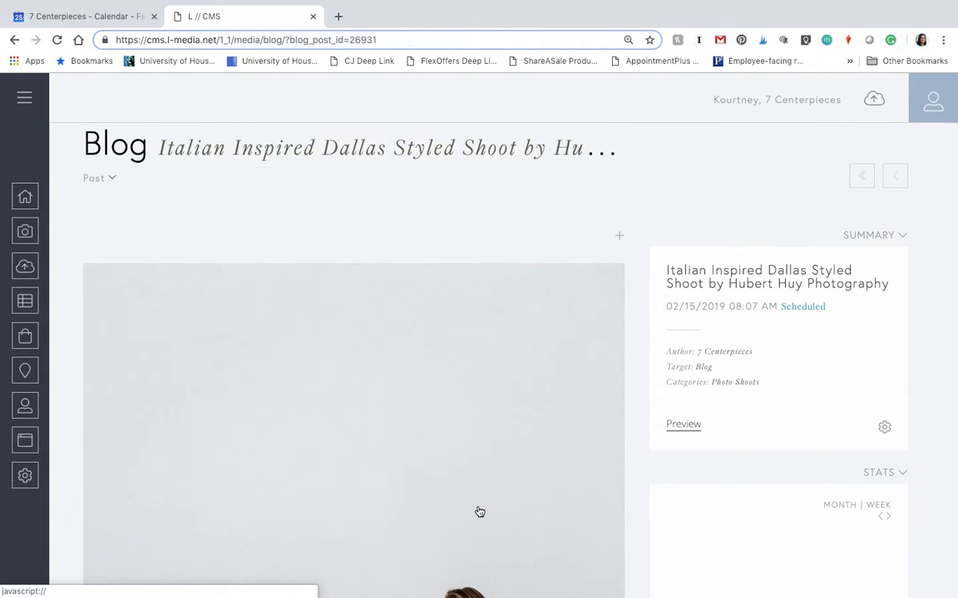
pyautogui.scroll(-3, 479, 512)
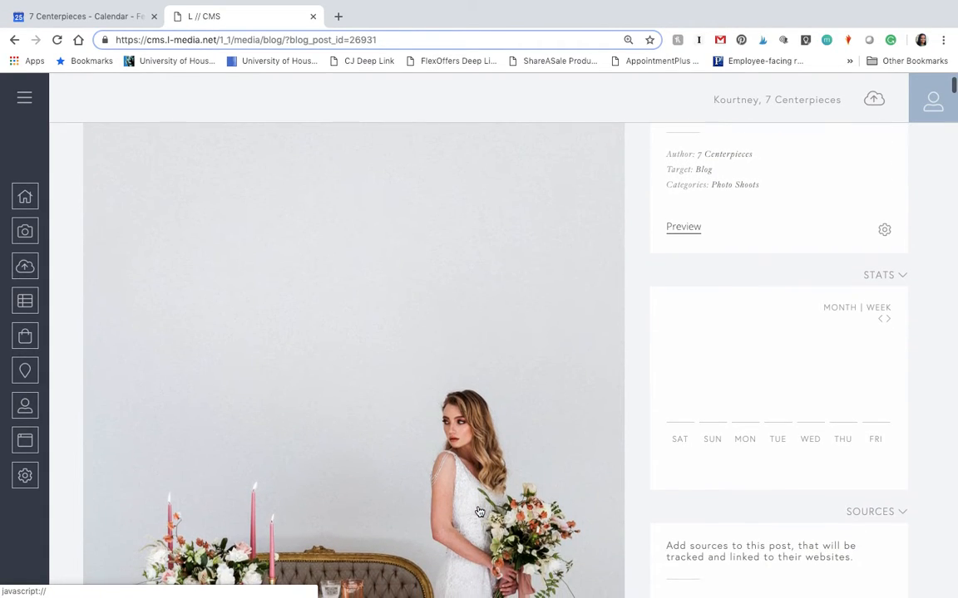
pyautogui.scroll(3, 480, 512)
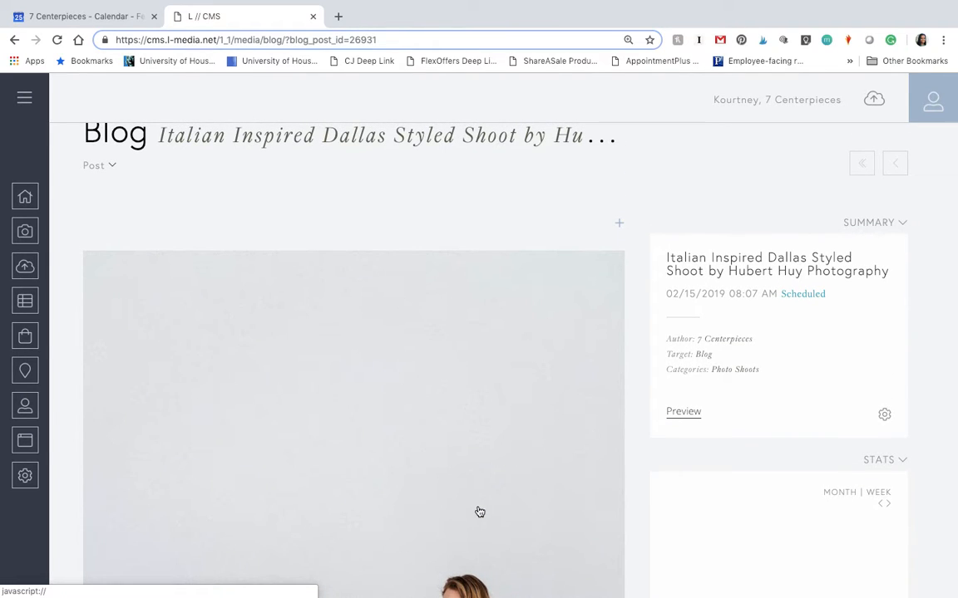
# Step: Compare the post's Source list with the Submission Sources list, from the summary down to the ring photos
pyautogui.scroll(-1, 480, 512)
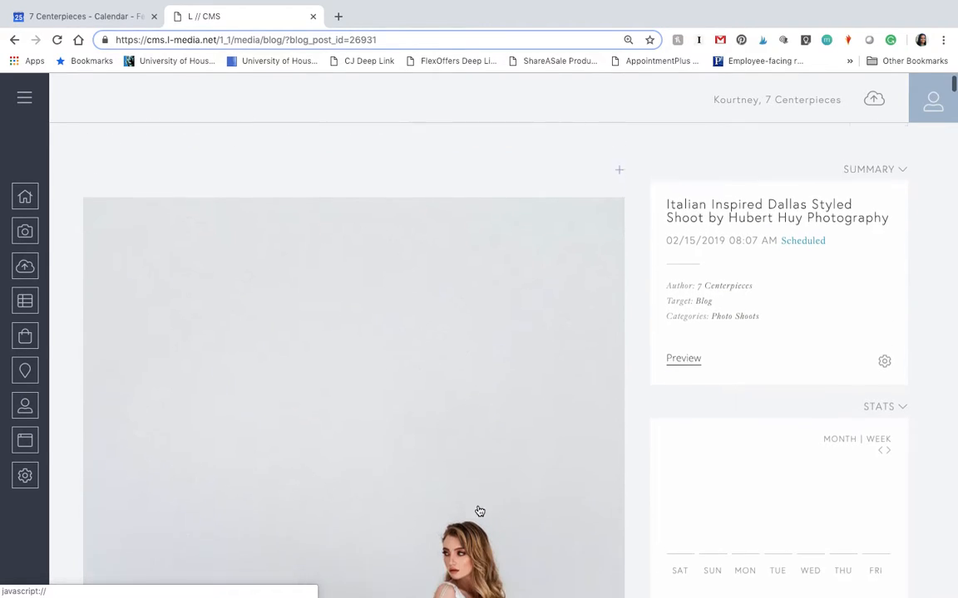
pyautogui.scroll(-4, 479, 512)
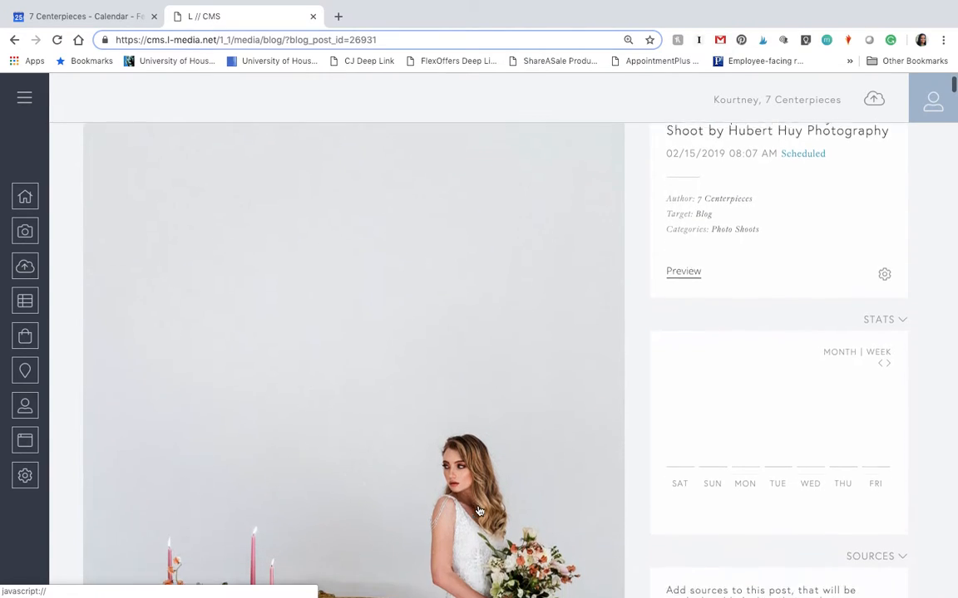
pyautogui.scroll(-2, 479, 512)
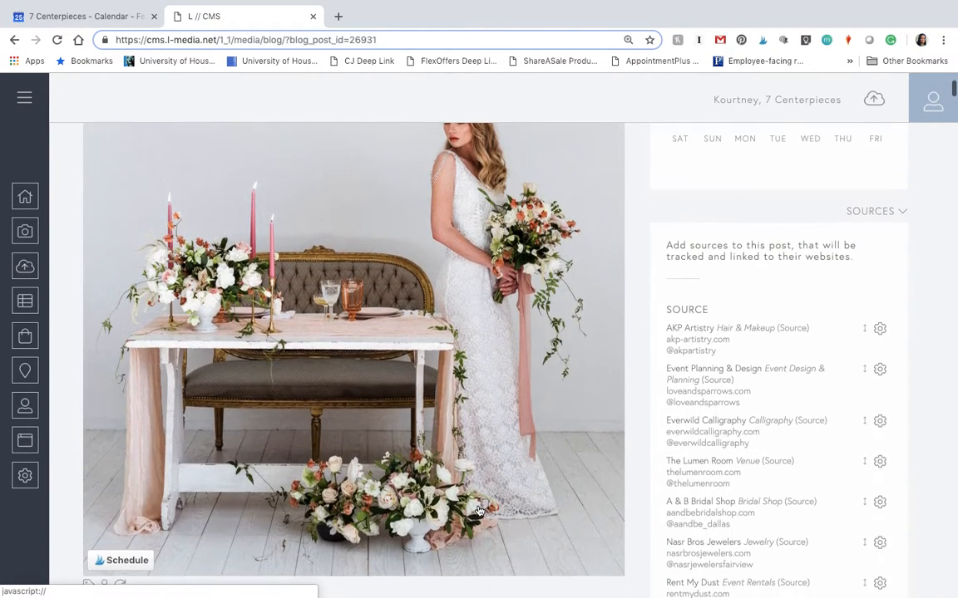
pyautogui.scroll(-2, 479, 512)
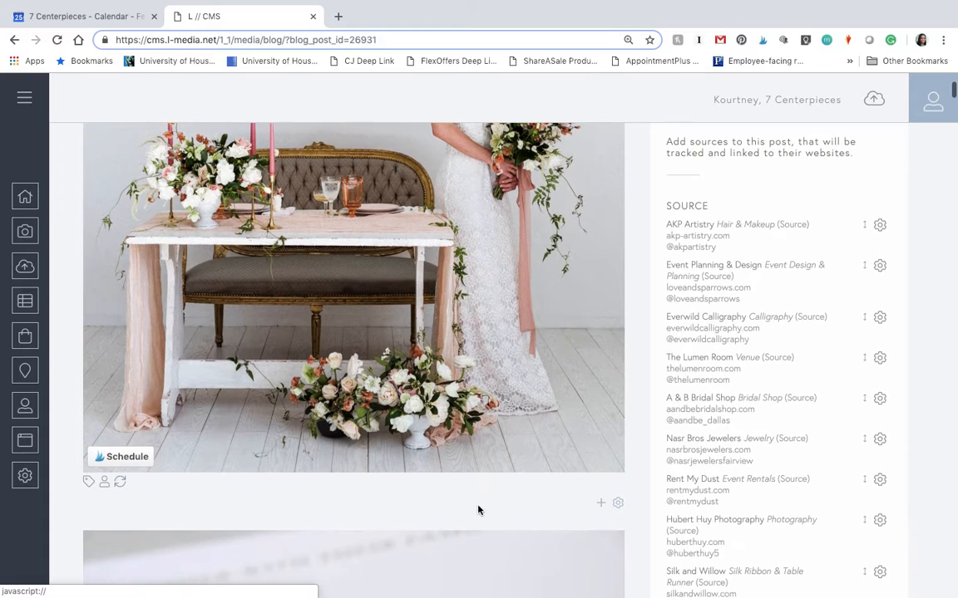
pyautogui.scroll(-2, 478, 509)
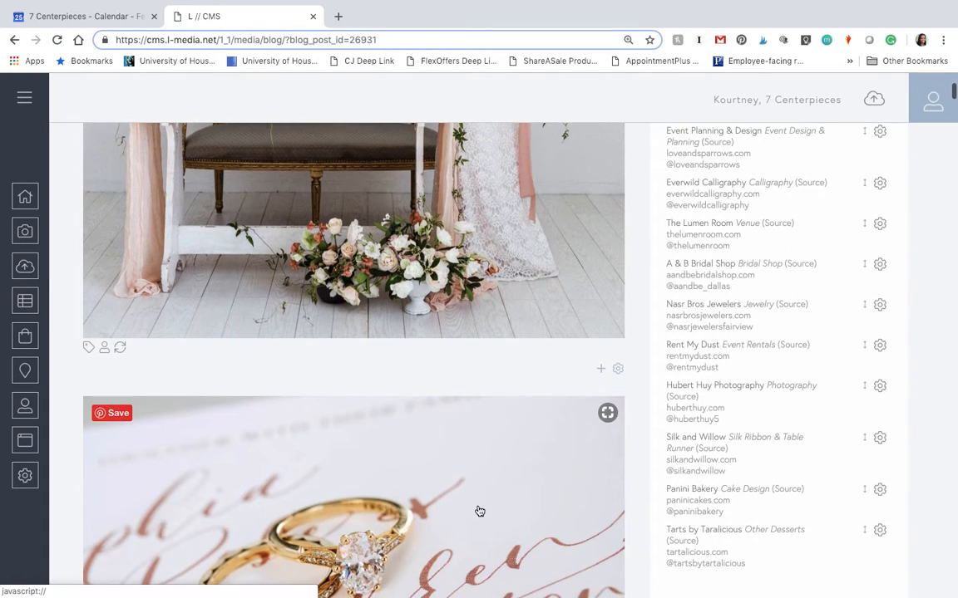
pyautogui.scroll(-2, 480, 511)
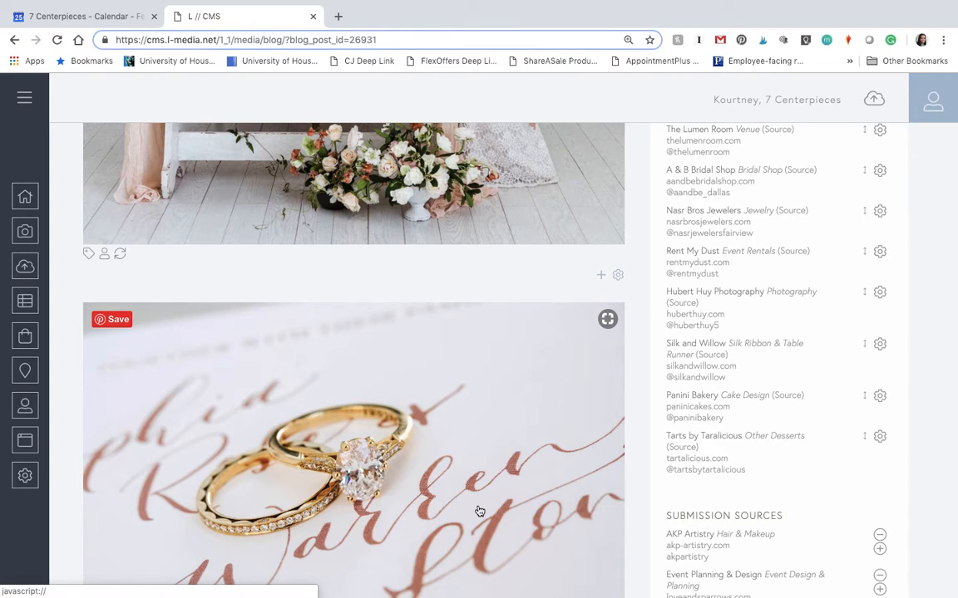
pyautogui.scroll(-3, 479, 511)
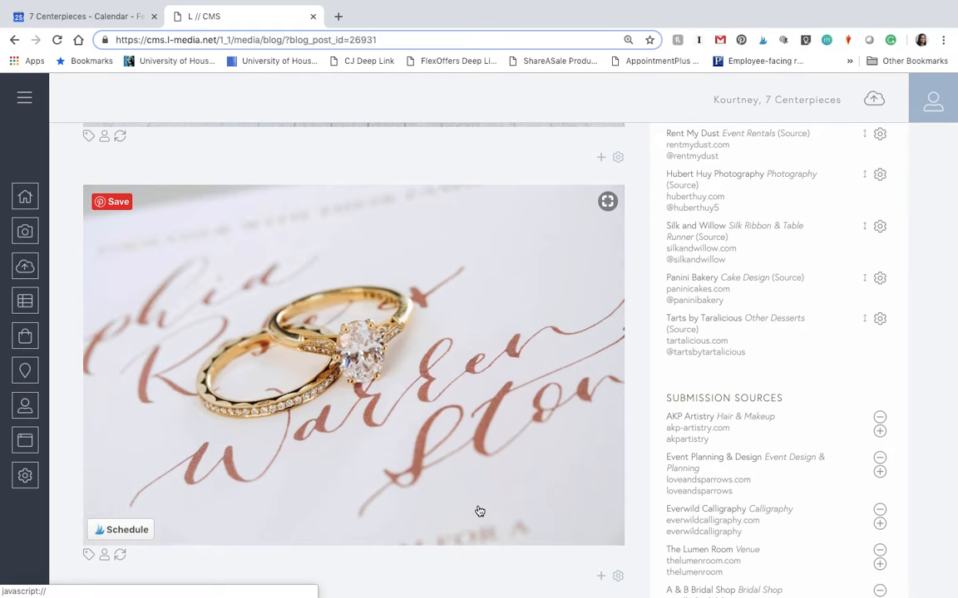
pyautogui.scroll(-3, 479, 512)
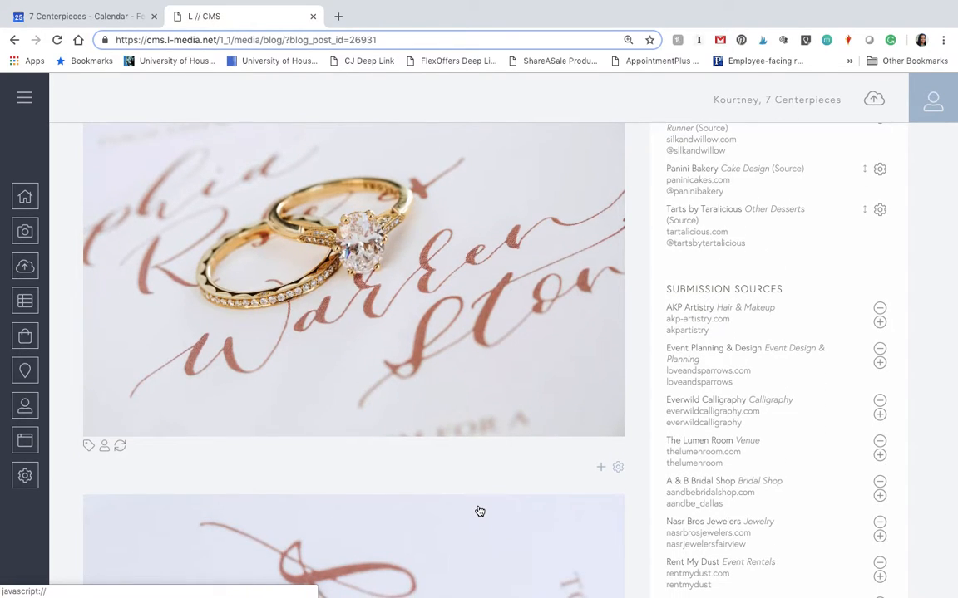
pyautogui.scroll(-1, 480, 512)
pyautogui.scroll(12, 480, 511)
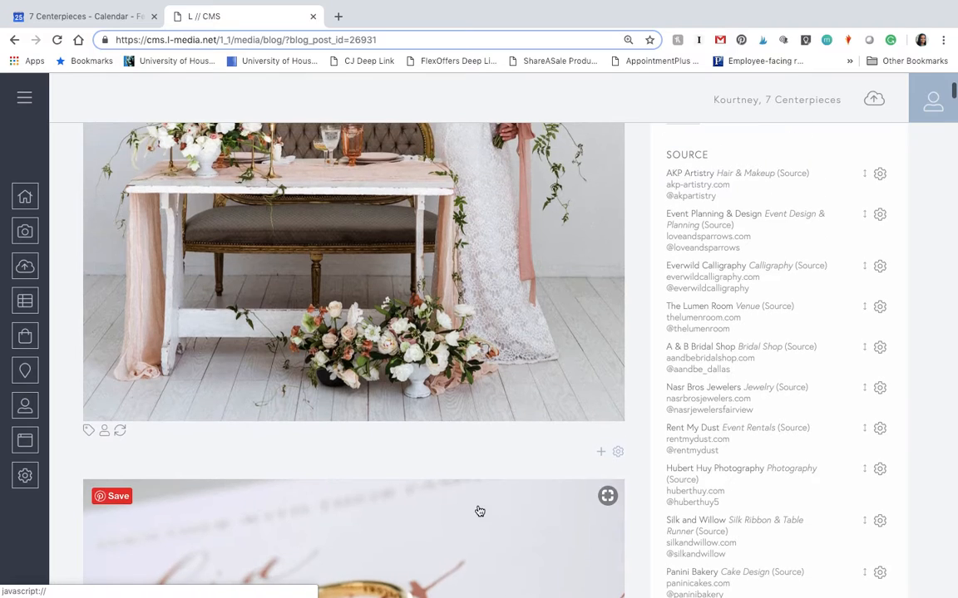
pyautogui.scroll(5, 479, 512)
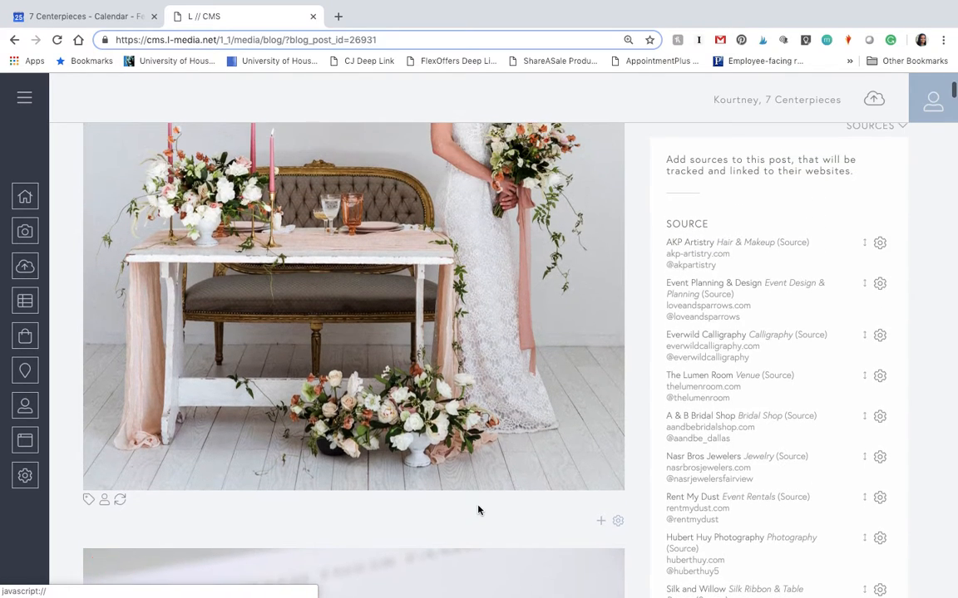
# Step: Apply the 2 Verticals pre-set layout to the opening photo row with the bride beside the table
pyautogui.scroll(5, 480, 511)
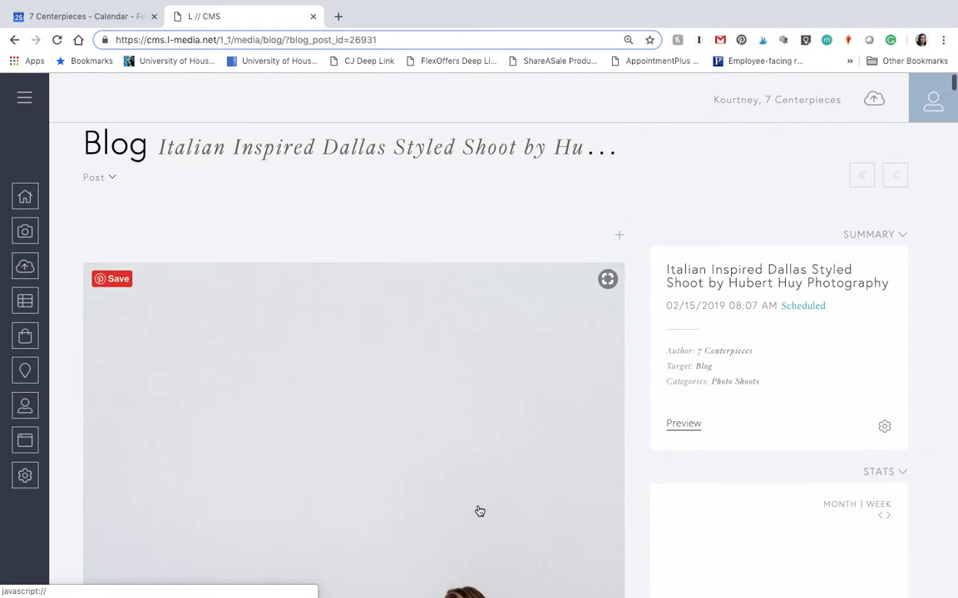
pyautogui.scroll(-3, 479, 511)
pyautogui.scroll(-5, 480, 511)
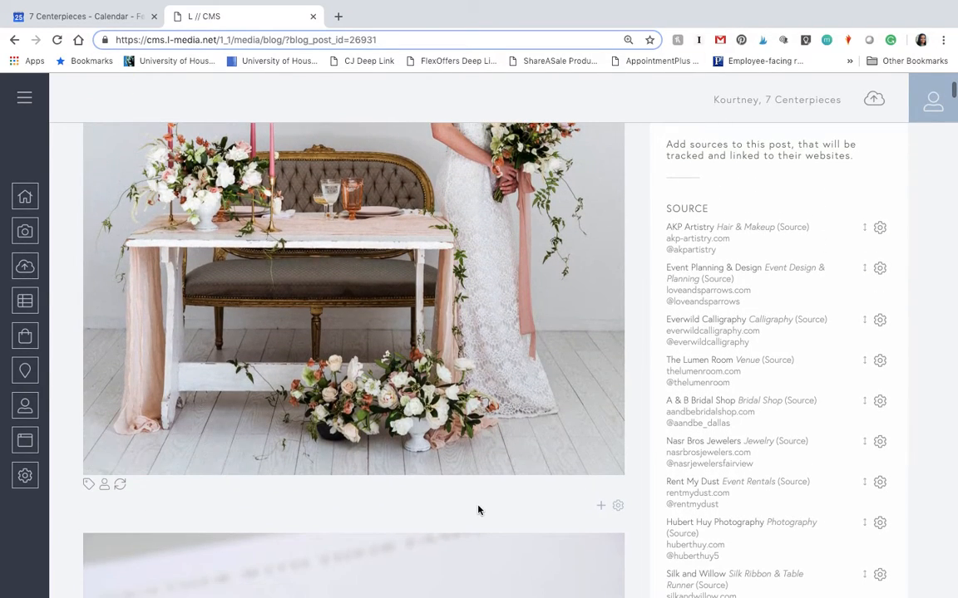
pyautogui.scroll(-2, 478, 509)
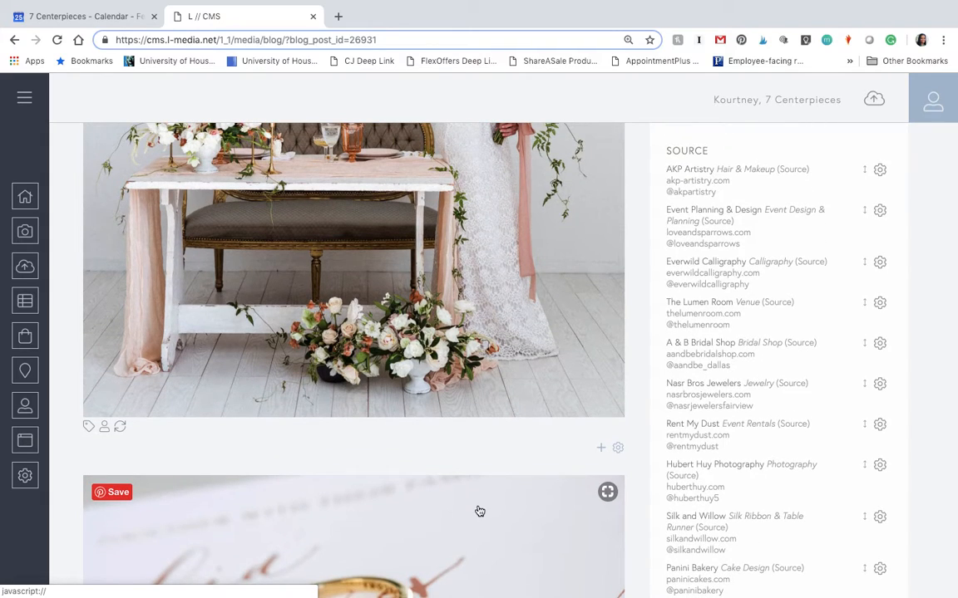
pyautogui.click(619, 451)
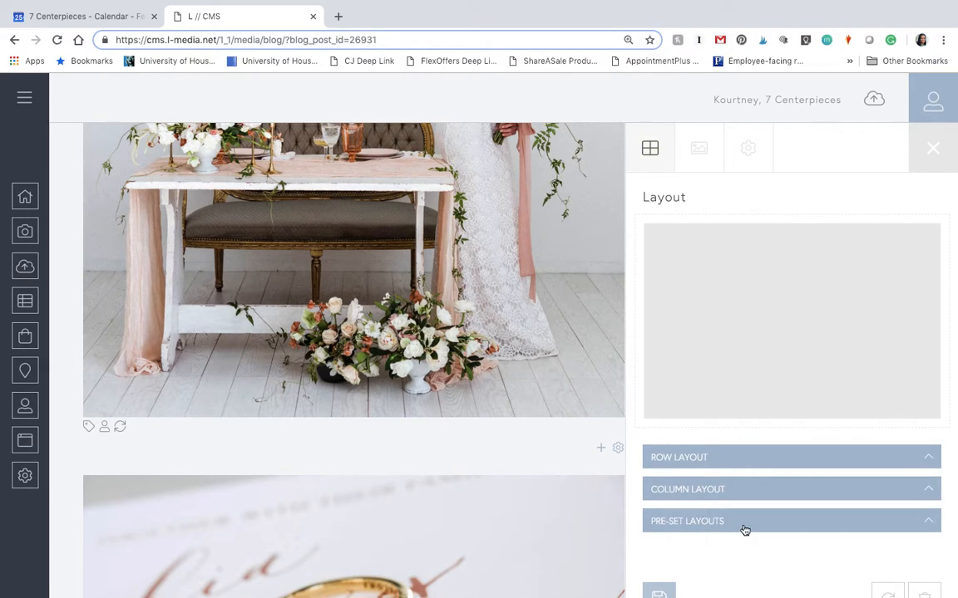
pyautogui.scroll(-1, 745, 530)
pyautogui.scroll(-1, 745, 530)
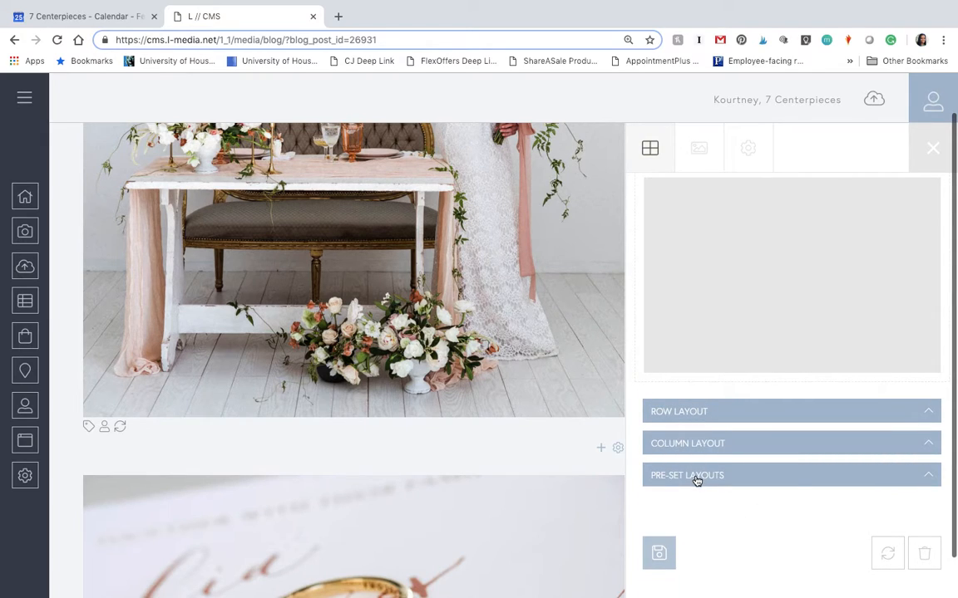
pyautogui.click(796, 485)
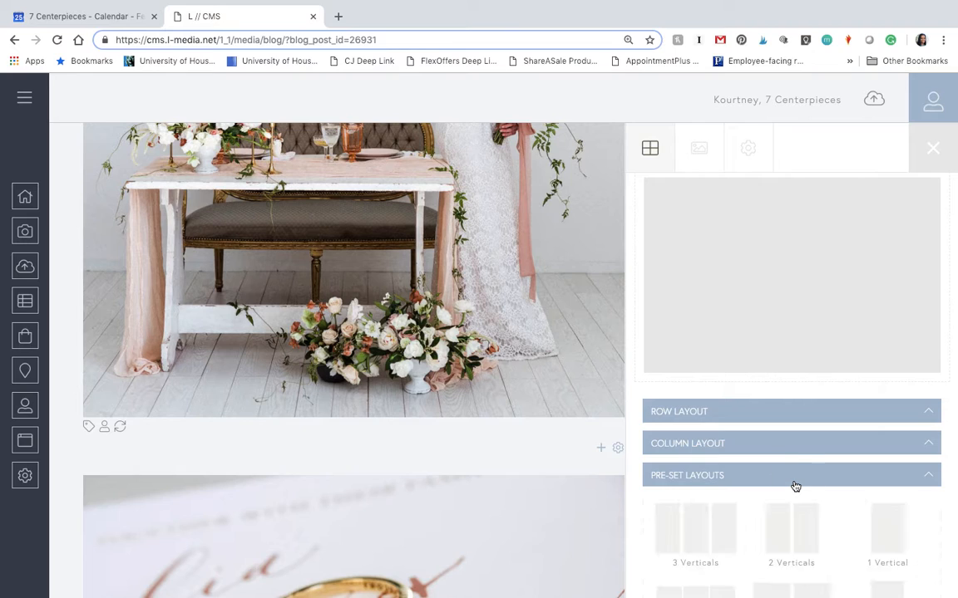
pyautogui.scroll(-1, 795, 486)
pyautogui.scroll(-4, 796, 486)
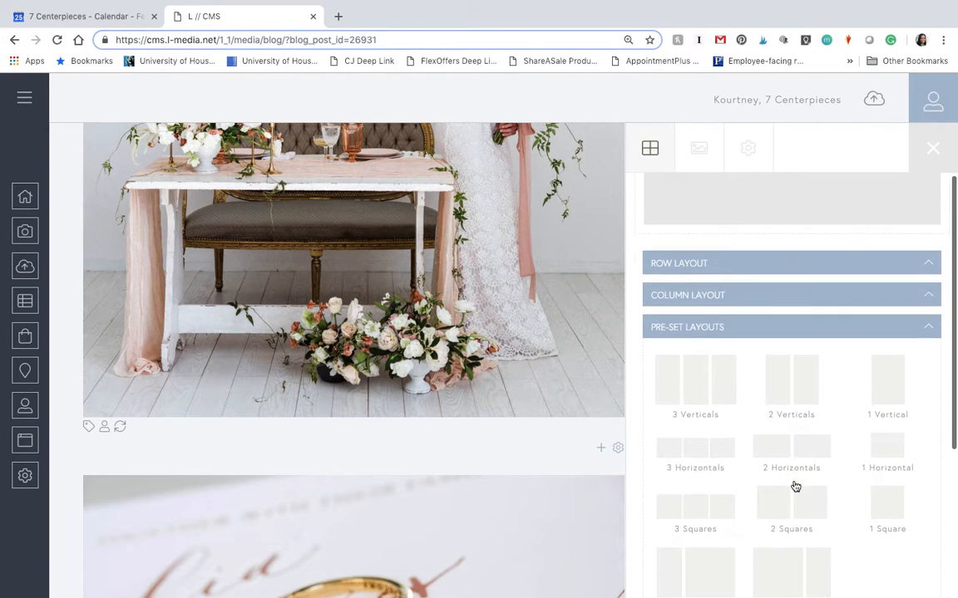
pyautogui.scroll(-3, 795, 487)
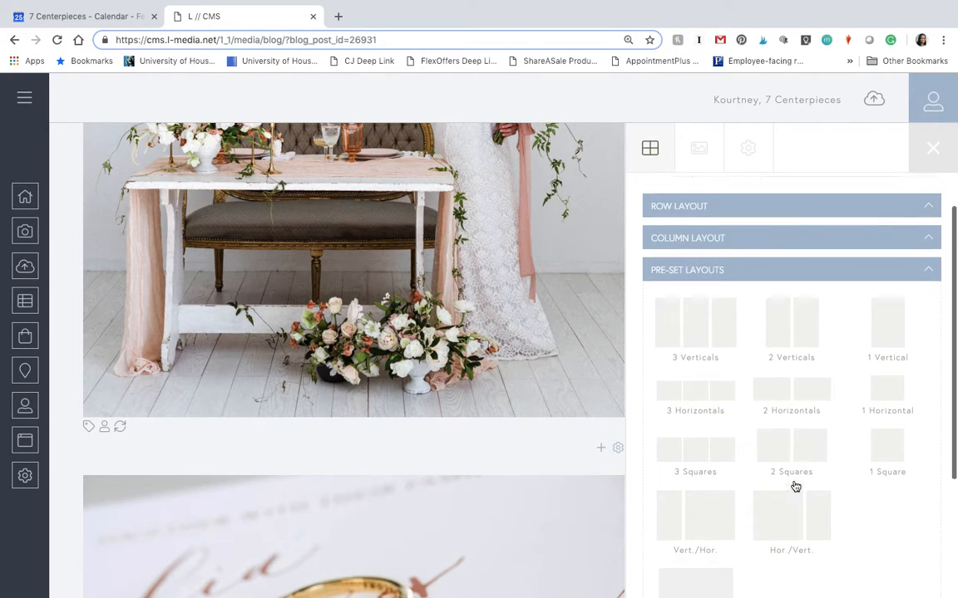
pyautogui.scroll(2, 796, 486)
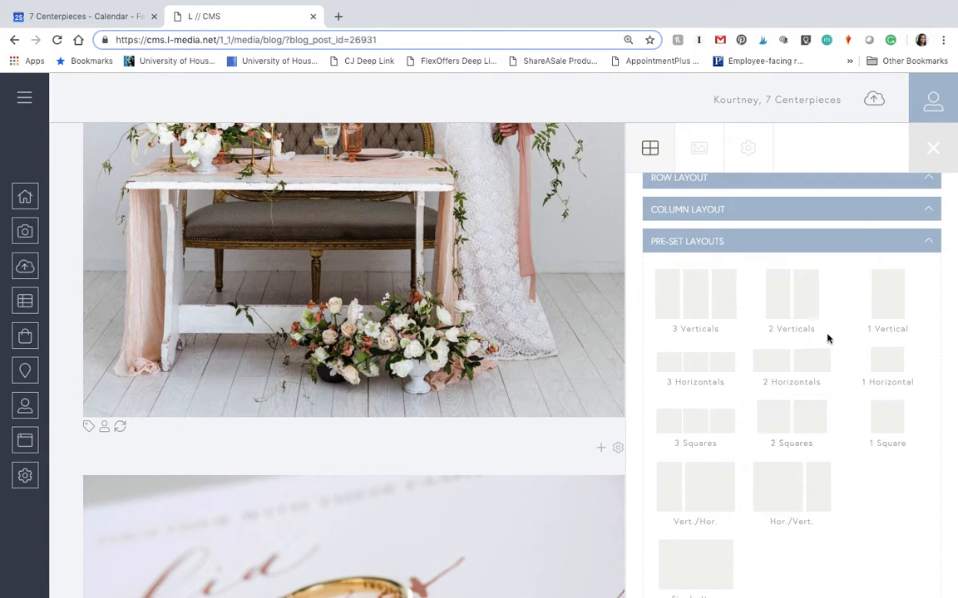
pyautogui.click(787, 317)
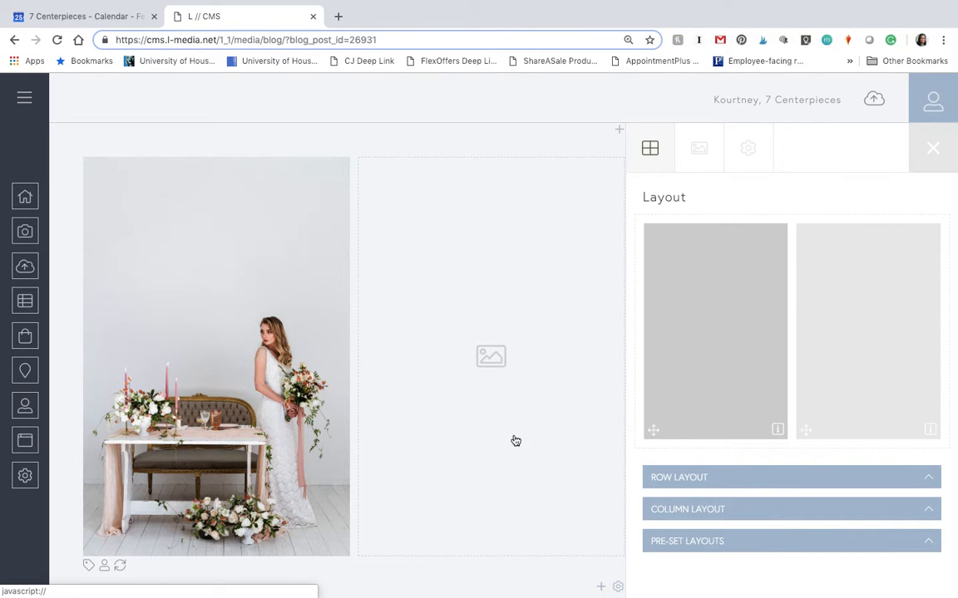
# Step: Open the media library for the empty slot beside the opening photo and look through its first page of photos
pyautogui.click(490, 357)
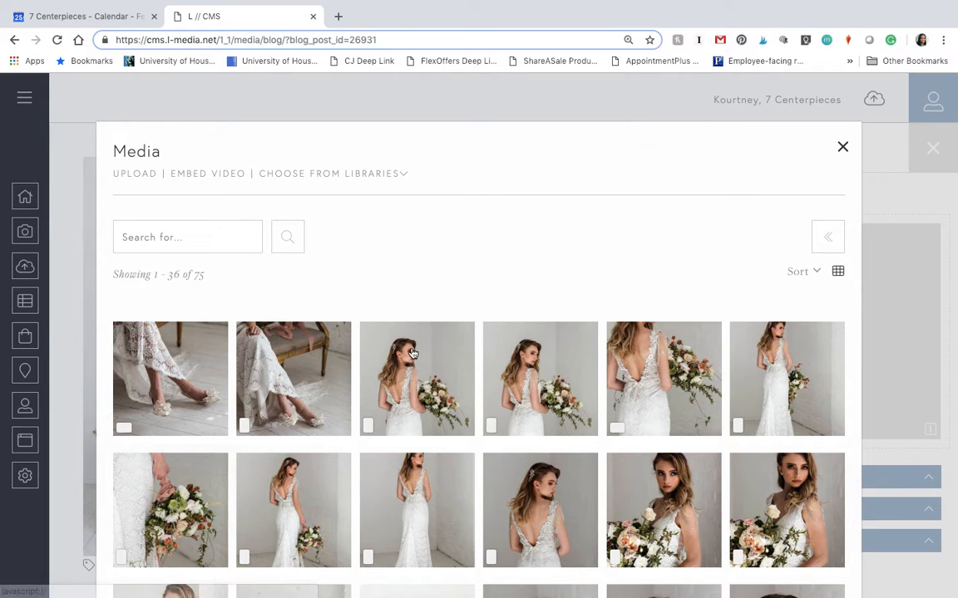
pyautogui.scroll(-3, 413, 353)
pyautogui.scroll(-5, 413, 354)
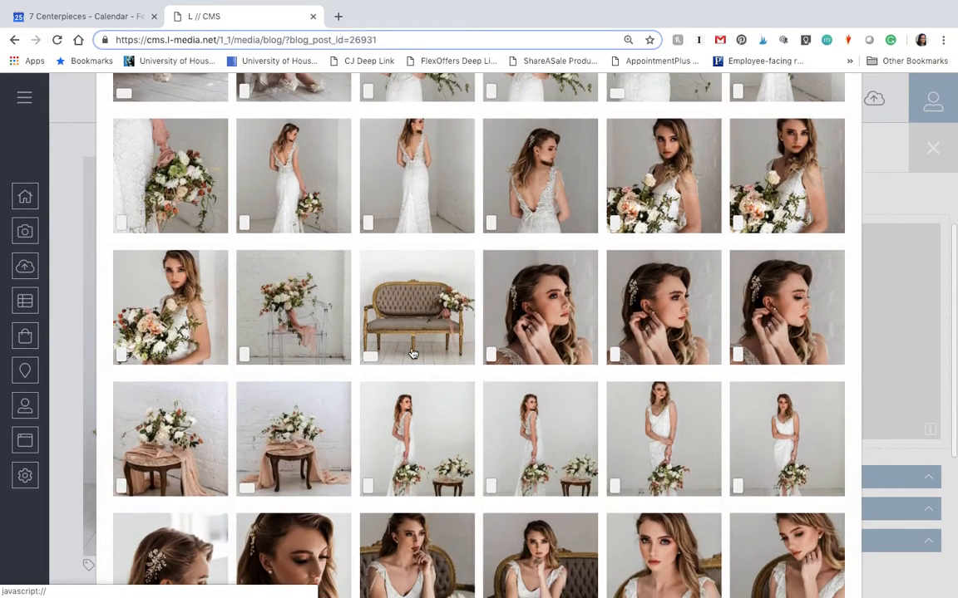
pyautogui.scroll(2, 413, 353)
pyautogui.scroll(5, 413, 353)
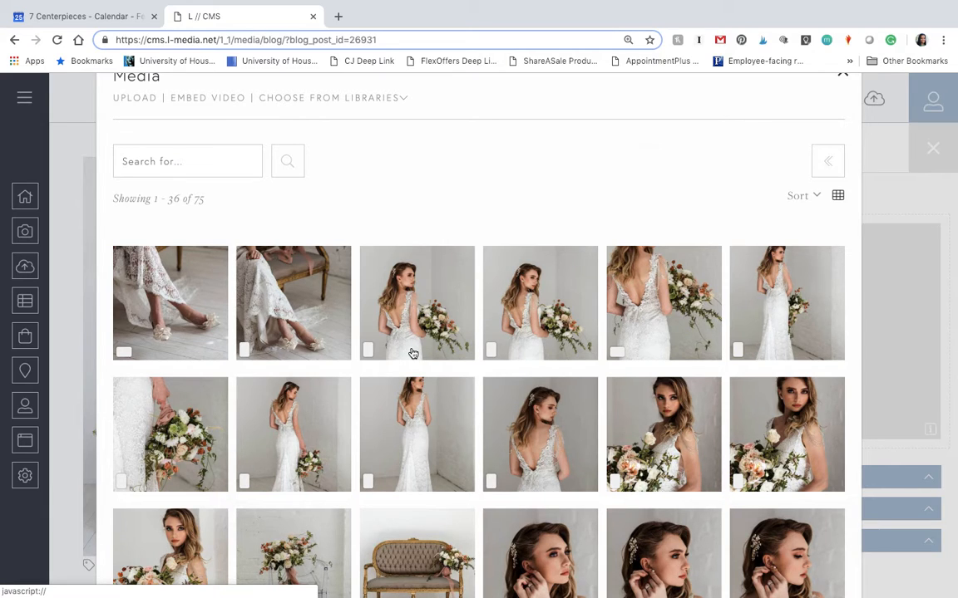
pyautogui.scroll(-1, 413, 353)
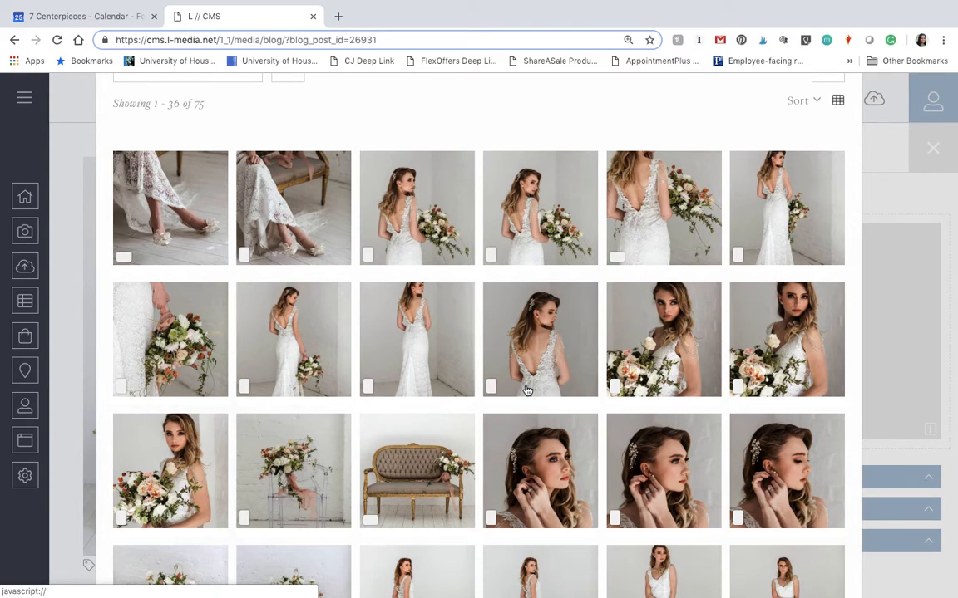
pyautogui.scroll(-2, 527, 390)
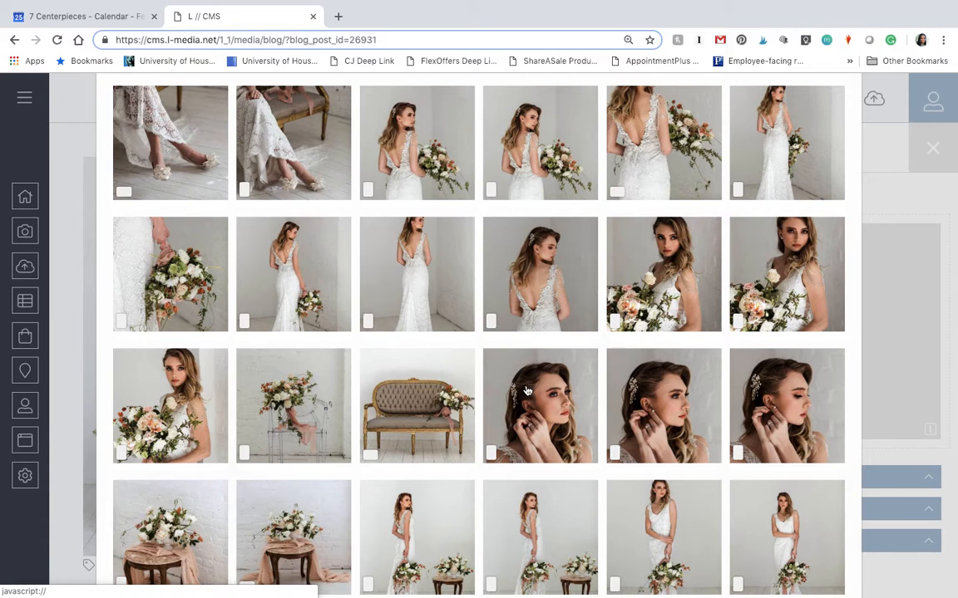
pyautogui.scroll(-3, 527, 390)
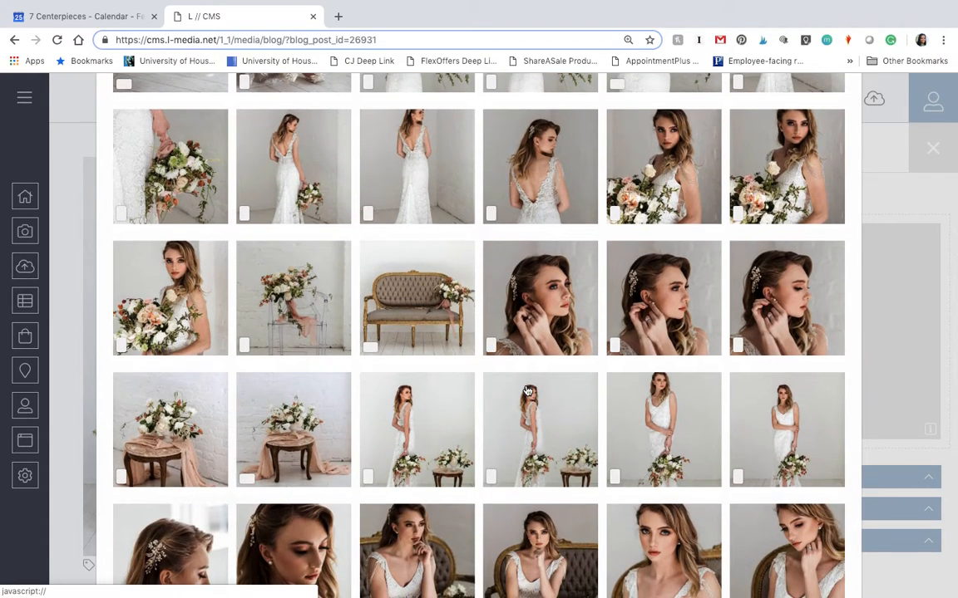
pyautogui.scroll(-7, 527, 391)
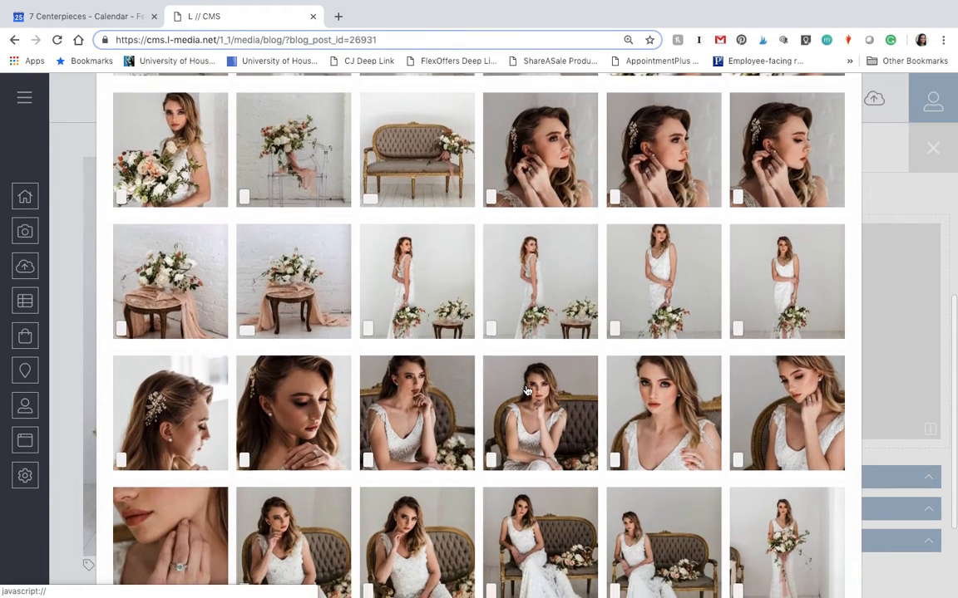
pyautogui.scroll(-3, 527, 390)
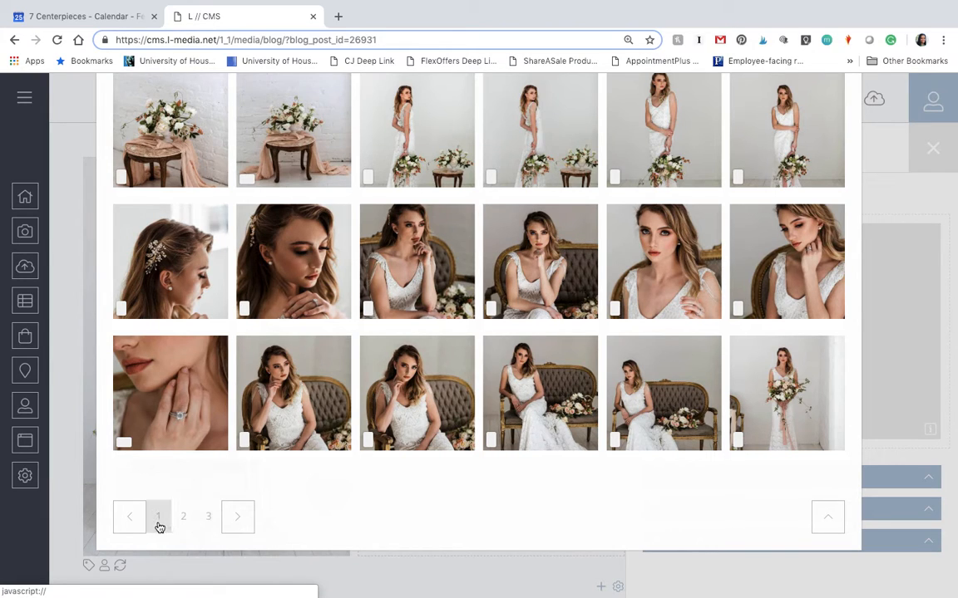
# Step: Look through the second and third pages of the media library, and return to the first page
pyautogui.click(241, 519)
pyautogui.scroll(2, 378, 422)
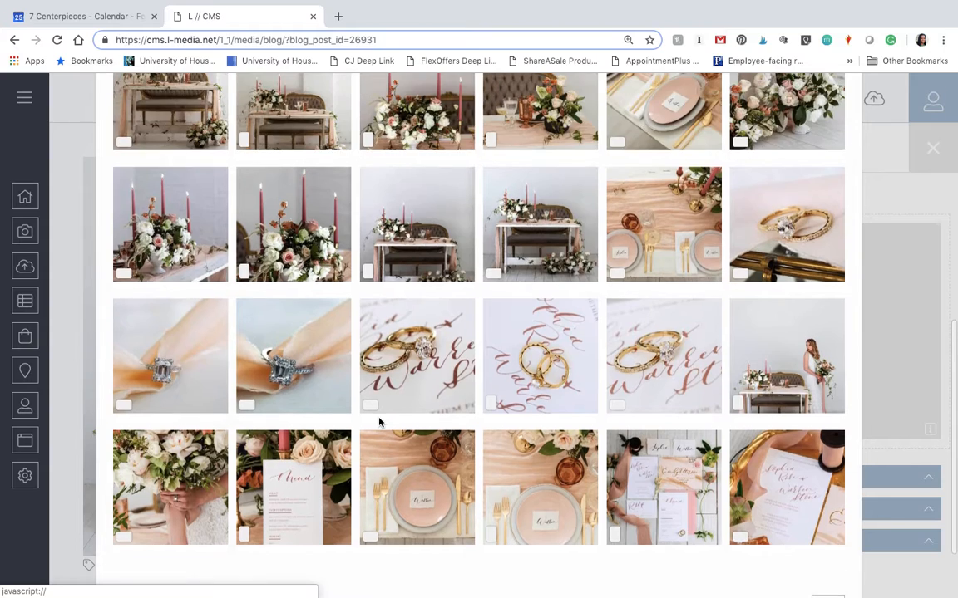
pyautogui.scroll(10, 378, 422)
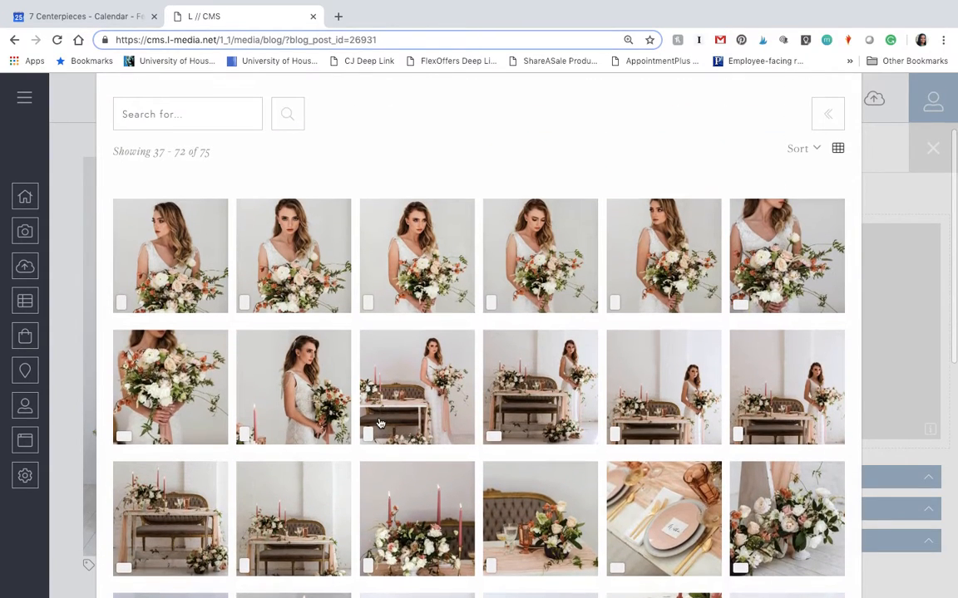
pyautogui.scroll(-6, 378, 423)
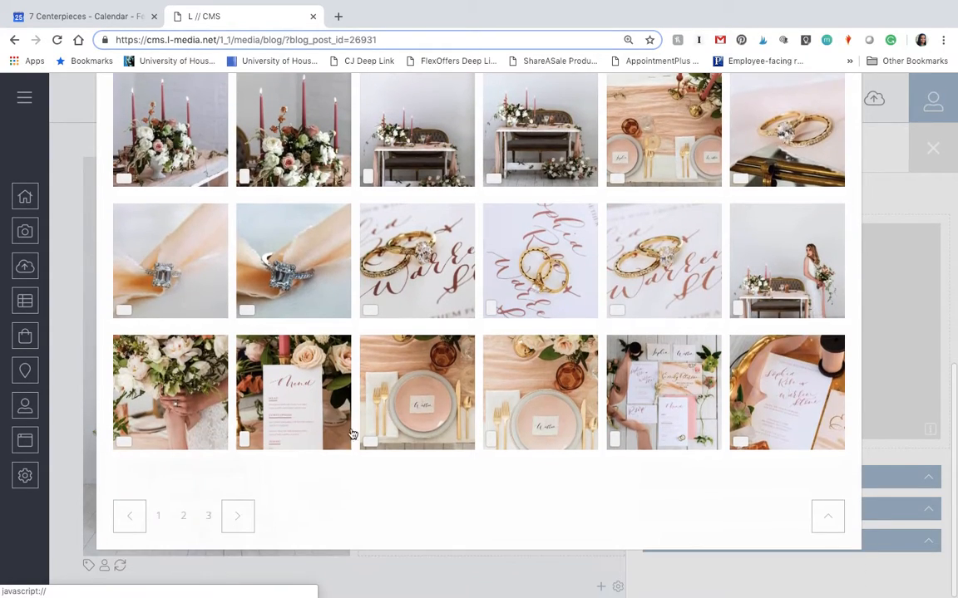
pyautogui.click(238, 517)
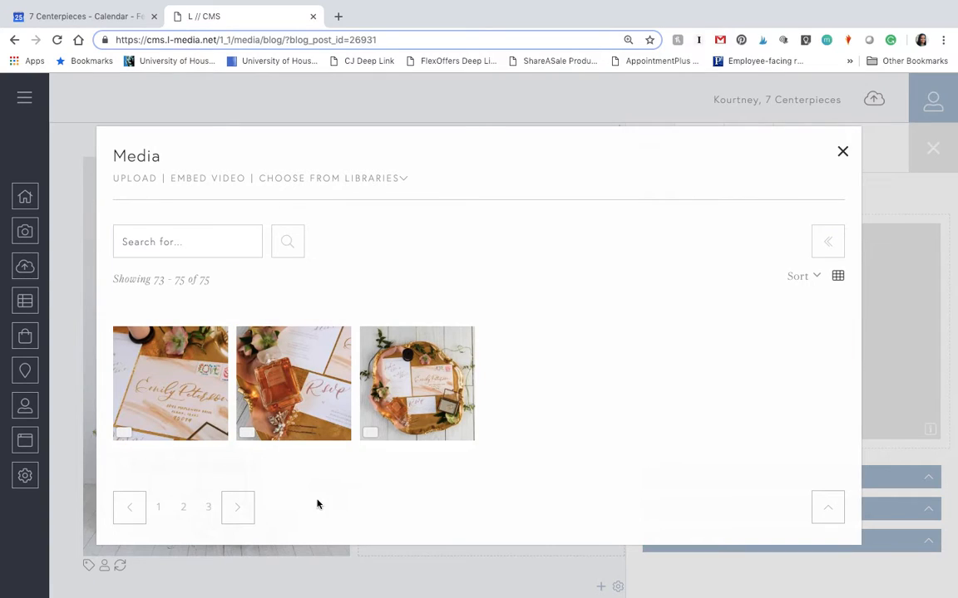
pyautogui.click(158, 508)
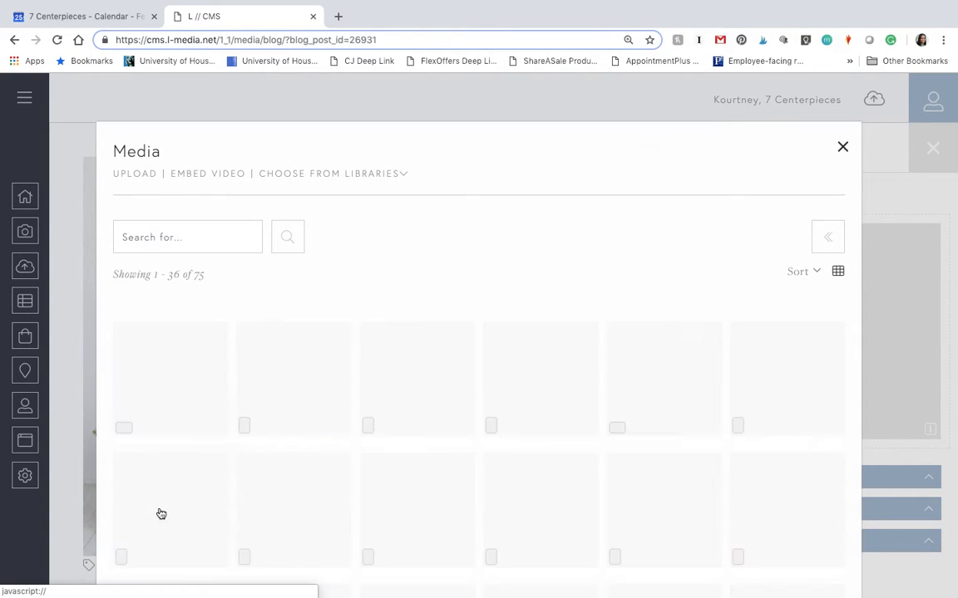
# Step: Fill the empty slot with the vertical close-up of the bride's open-back dress without a bouquet, and close the media library
pyautogui.scroll(-2, 401, 471)
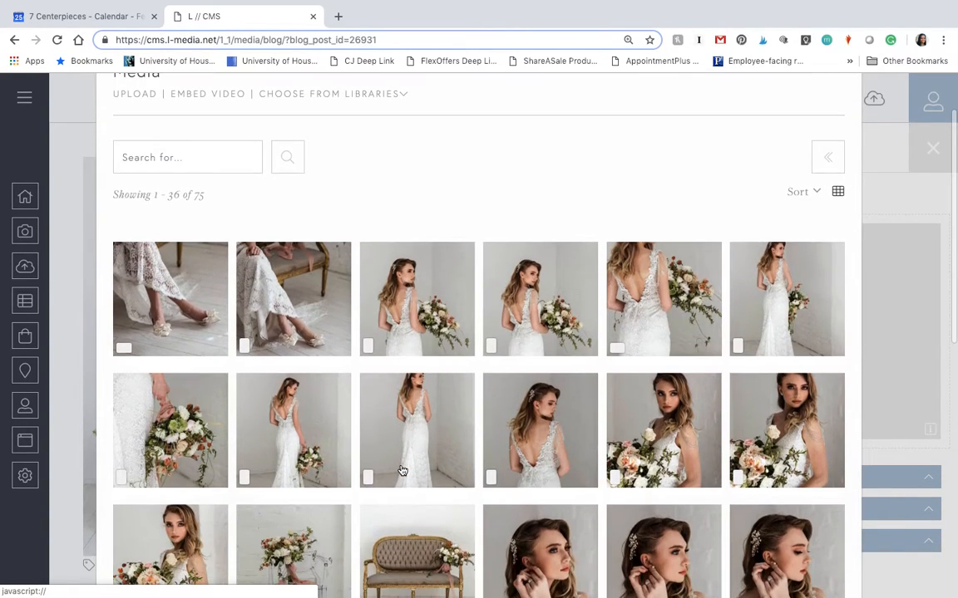
pyautogui.scroll(-2, 402, 471)
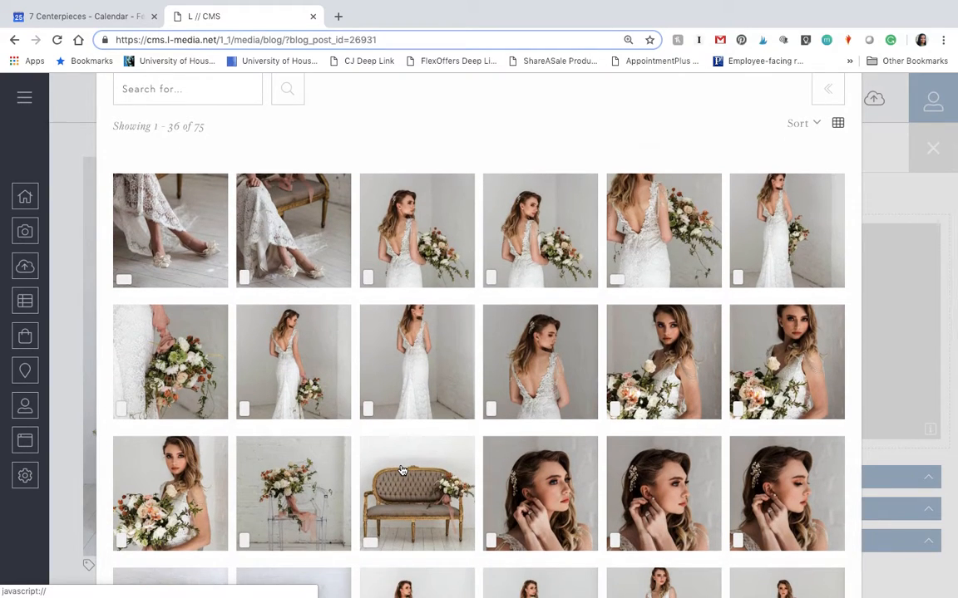
pyautogui.click(544, 395)
pyautogui.scroll(3, 548, 397)
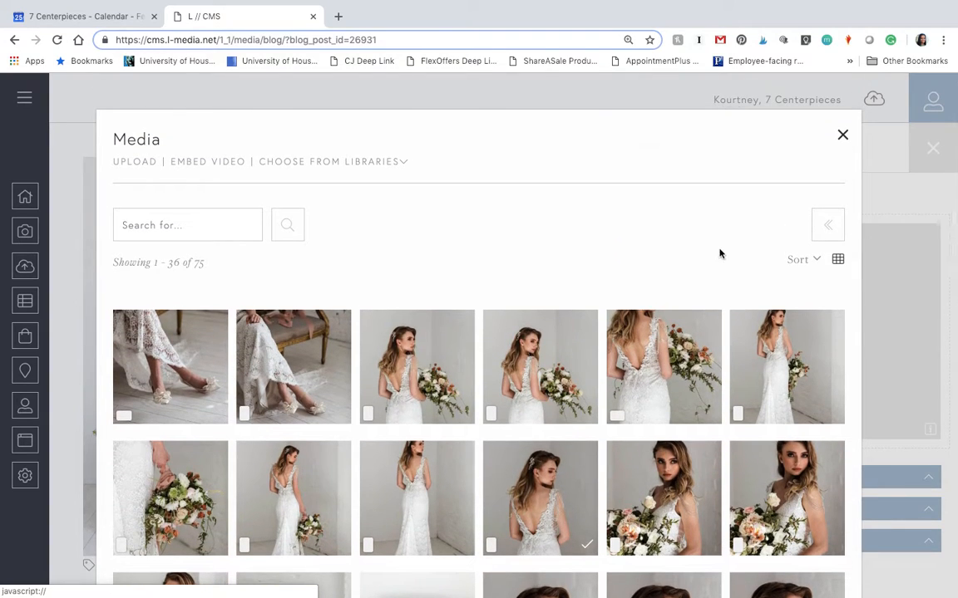
pyautogui.click(844, 137)
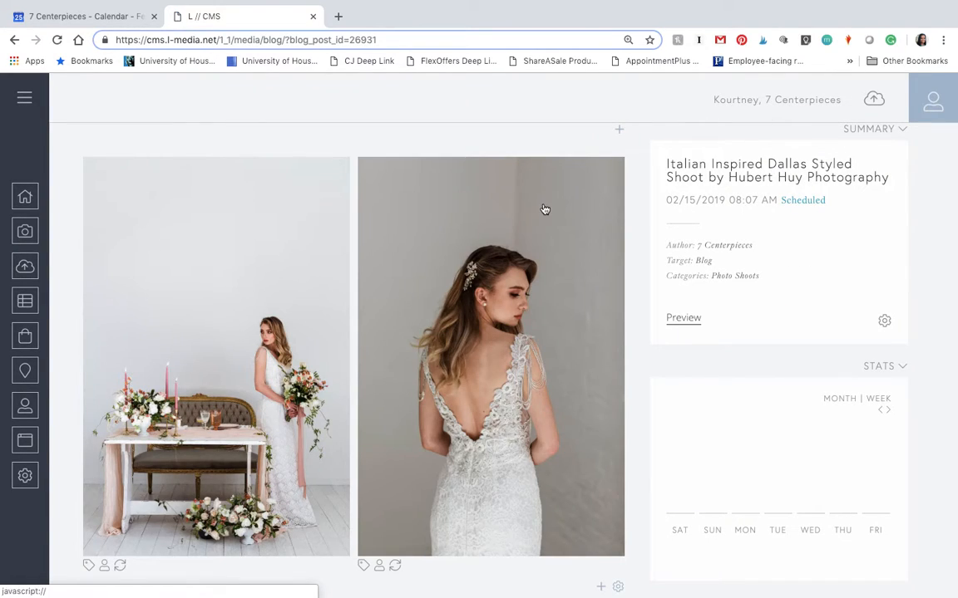
# Step: Review the two side-by-side vertical photos together with the ring photos that follow them in the post
pyautogui.scroll(-1, 465, 324)
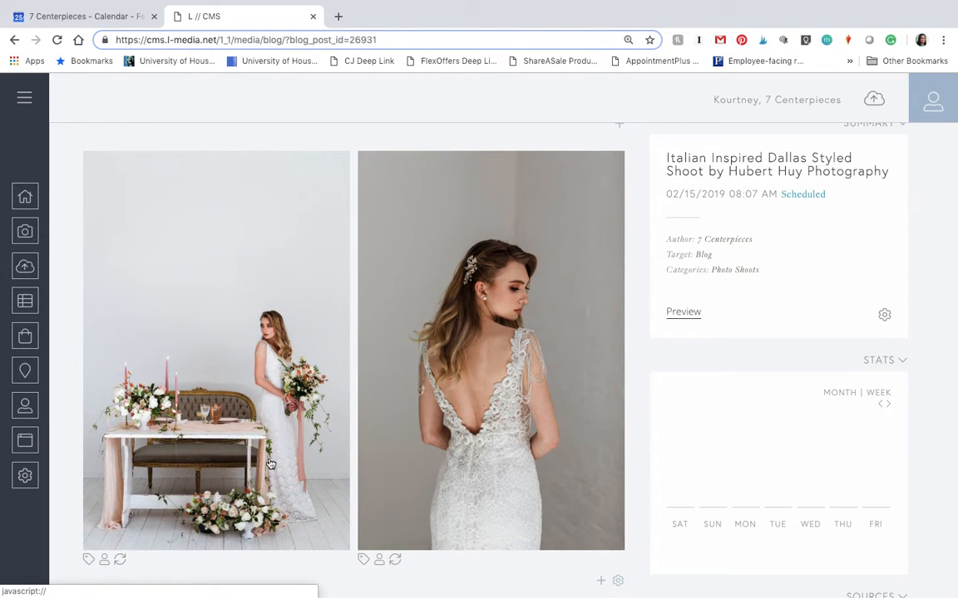
pyautogui.scroll(-3, 511, 454)
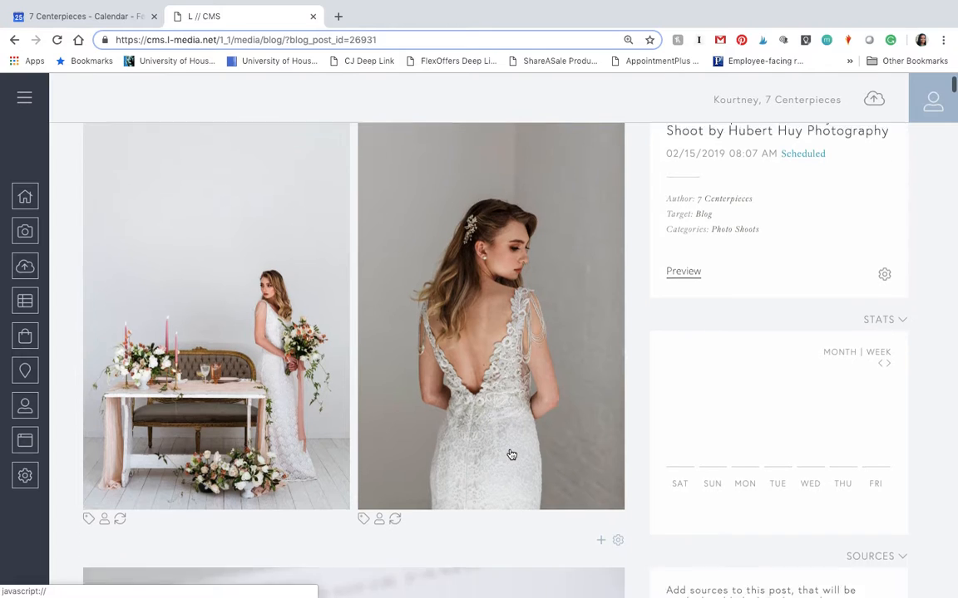
pyautogui.scroll(2, 511, 455)
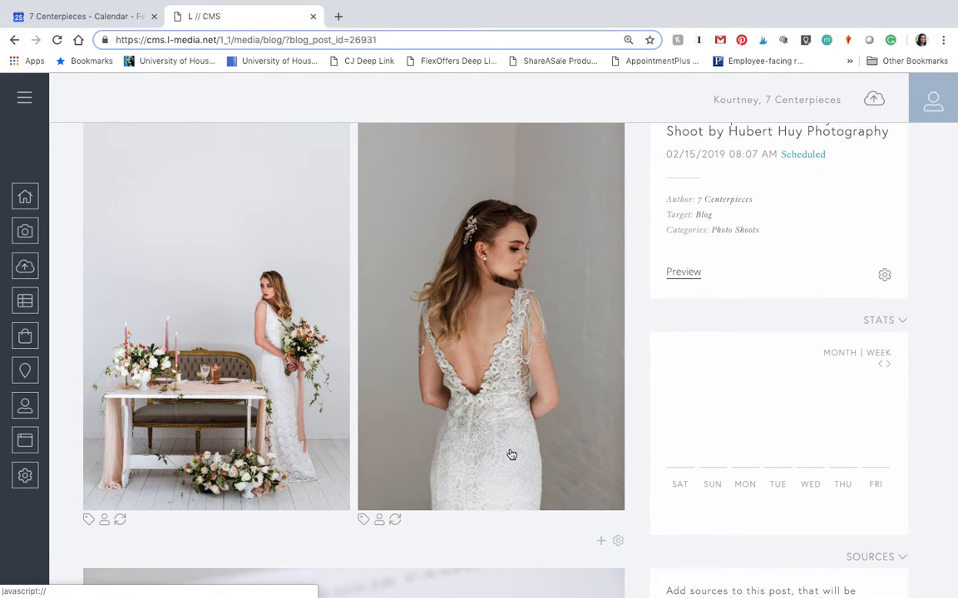
pyautogui.scroll(-2, 512, 455)
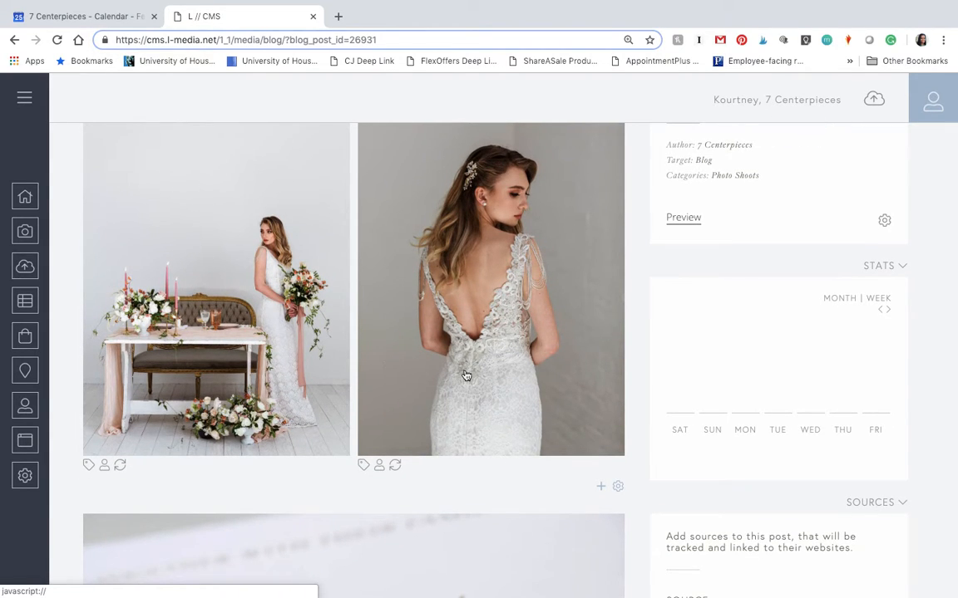
pyautogui.scroll(-10, 496, 557)
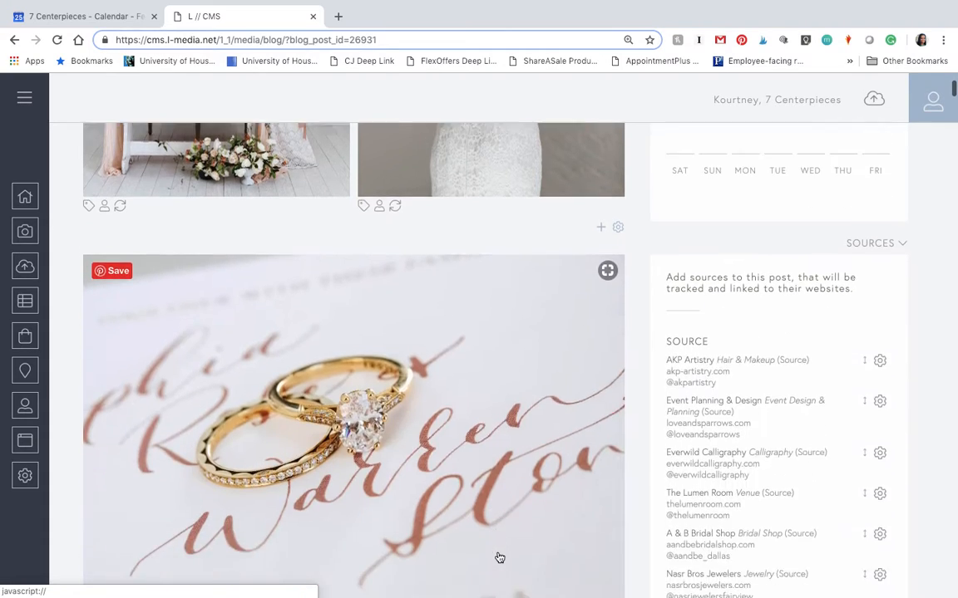
pyautogui.scroll(-5, 499, 557)
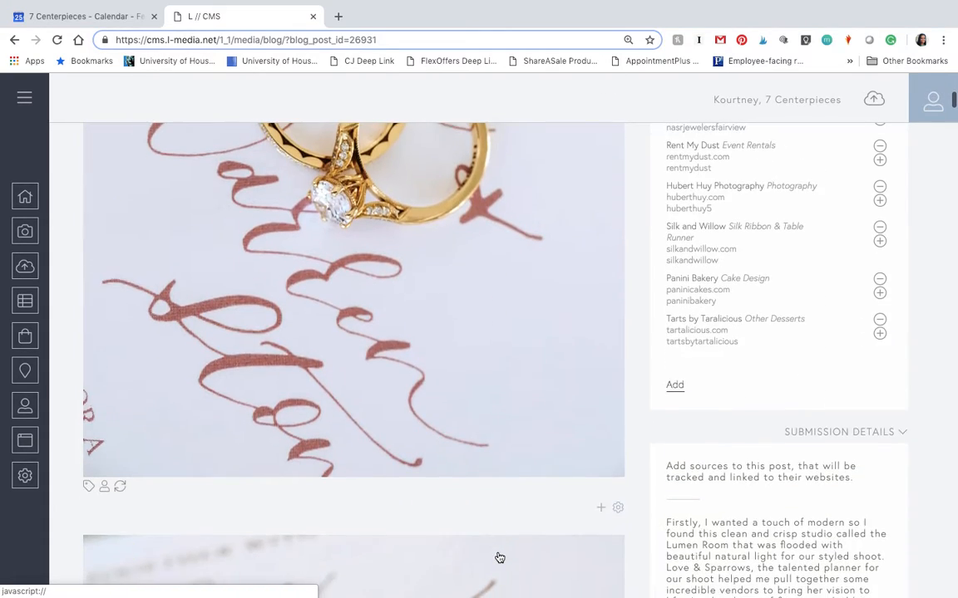
pyautogui.scroll(9, 499, 558)
pyautogui.scroll(7, 499, 558)
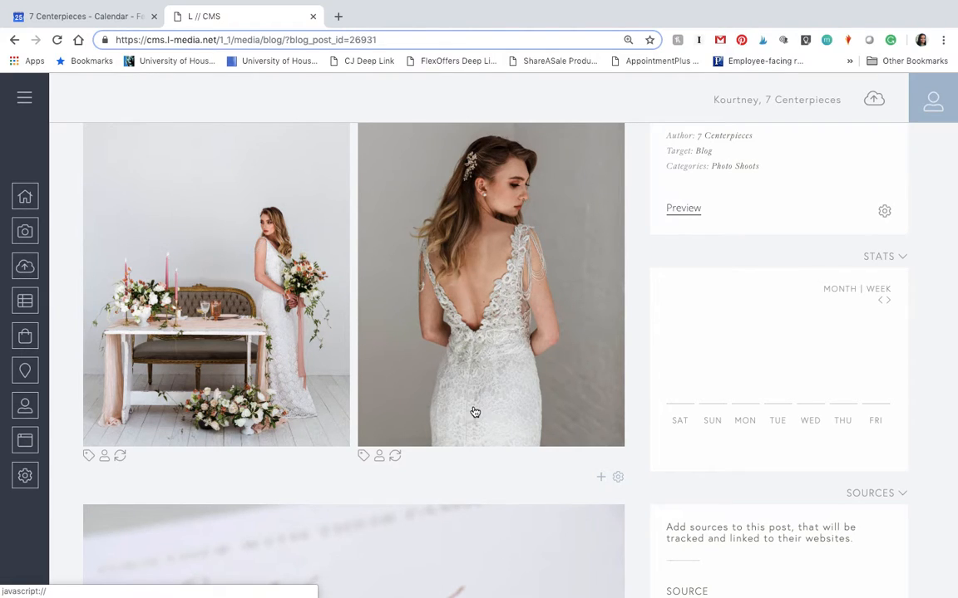
pyautogui.scroll(-2, 475, 413)
pyautogui.scroll(4, 475, 413)
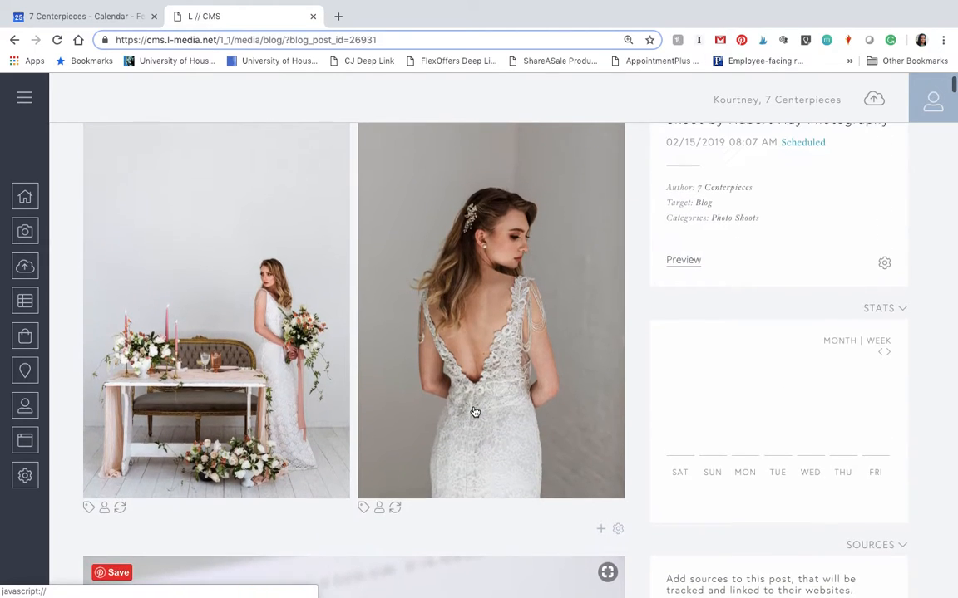
# Step: Compare the consecutive photos of the gold rings on the calligraphed invitation, checking for near-duplicates
pyautogui.scroll(-3, 475, 414)
pyautogui.scroll(-3, 475, 413)
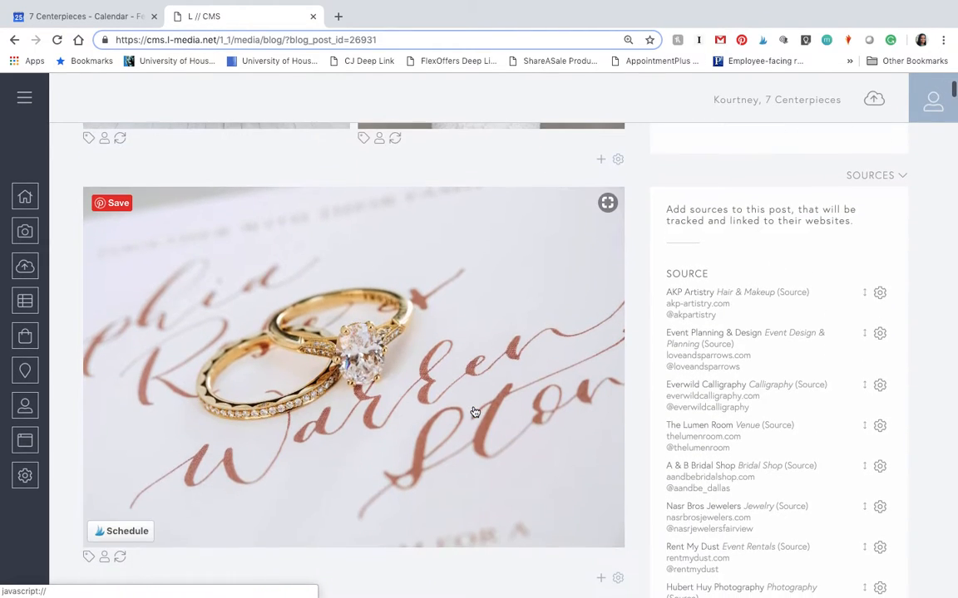
pyautogui.scroll(-1, 475, 413)
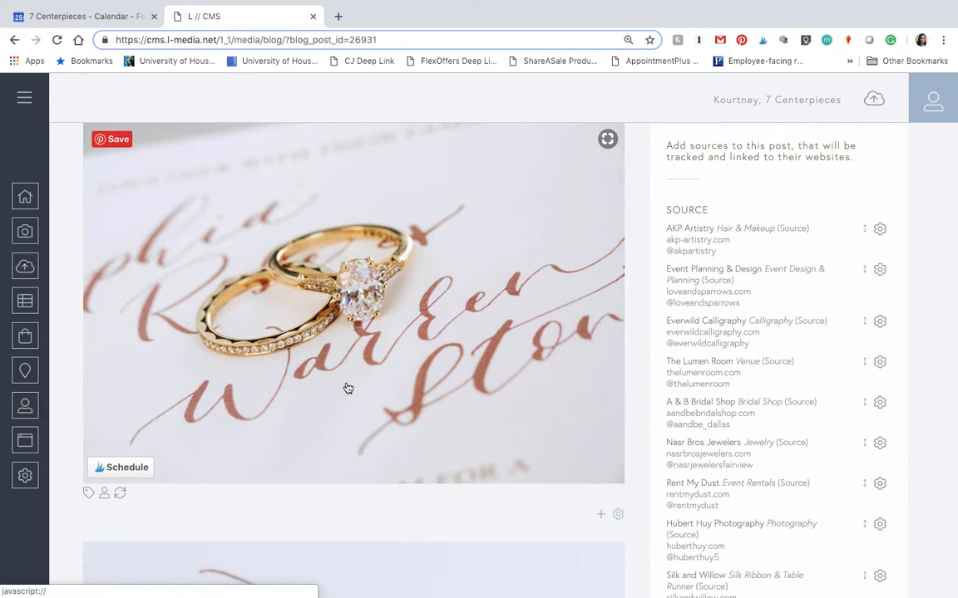
pyautogui.scroll(-2, 347, 388)
pyautogui.scroll(1, 348, 388)
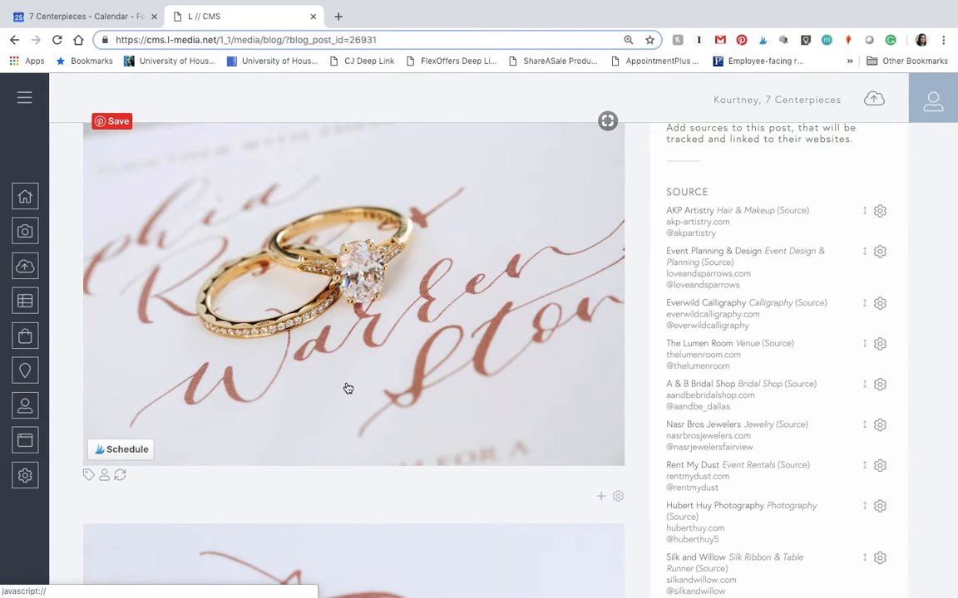
pyautogui.scroll(4, 347, 389)
pyautogui.scroll(-7, 347, 388)
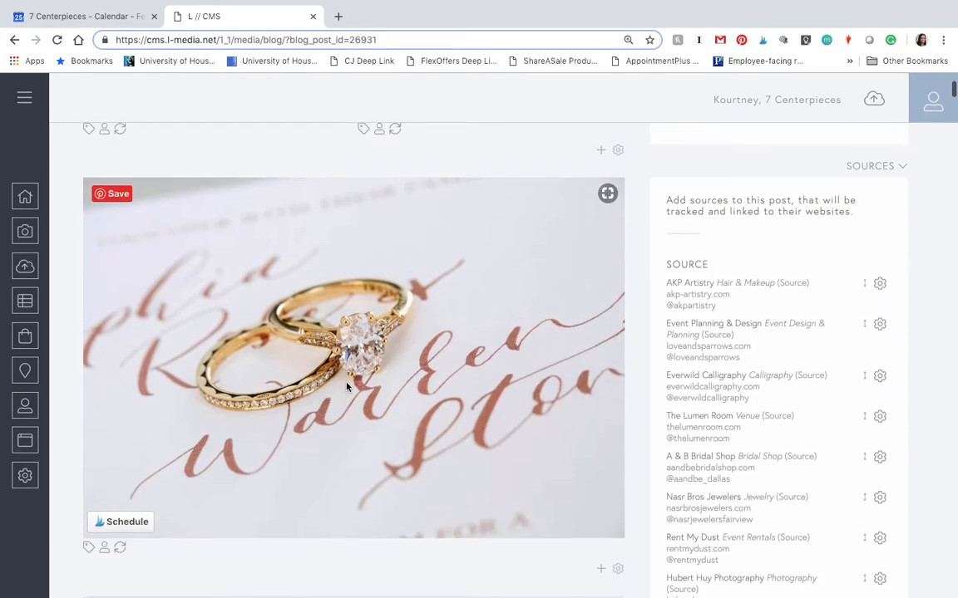
pyautogui.scroll(-7, 348, 388)
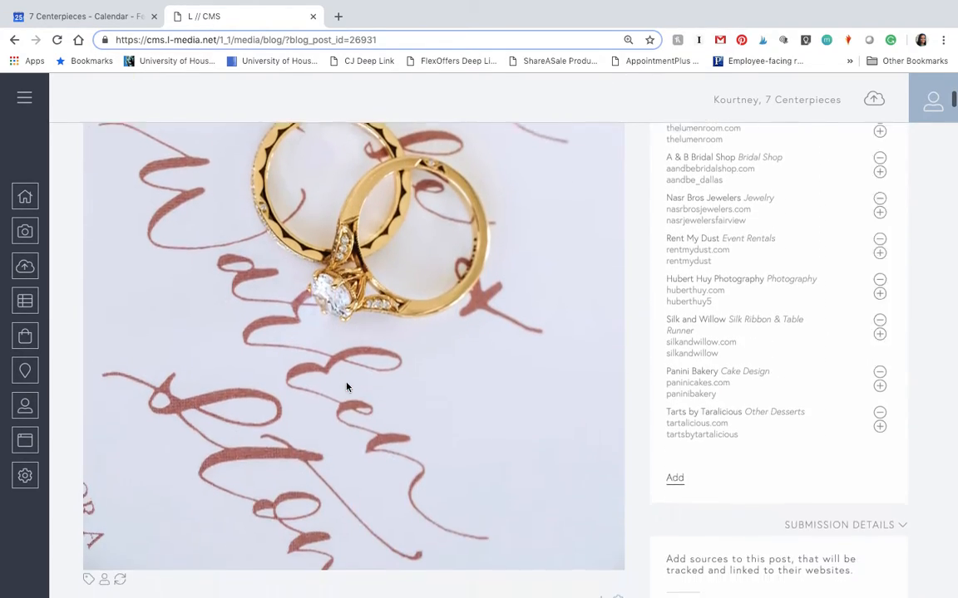
pyautogui.scroll(-8, 348, 388)
pyautogui.scroll(1, 348, 388)
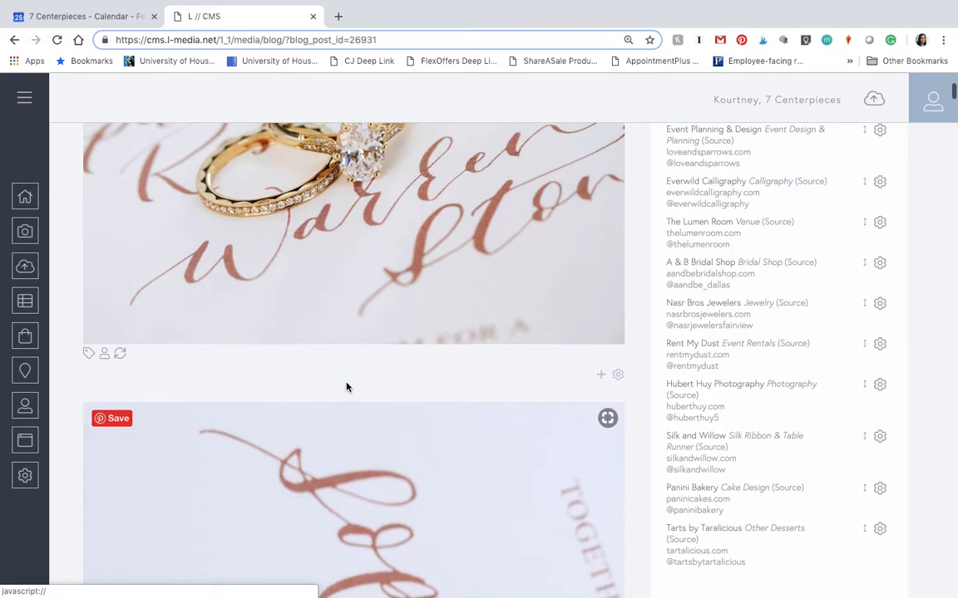
pyautogui.scroll(7, 347, 386)
pyautogui.scroll(-2, 311, 343)
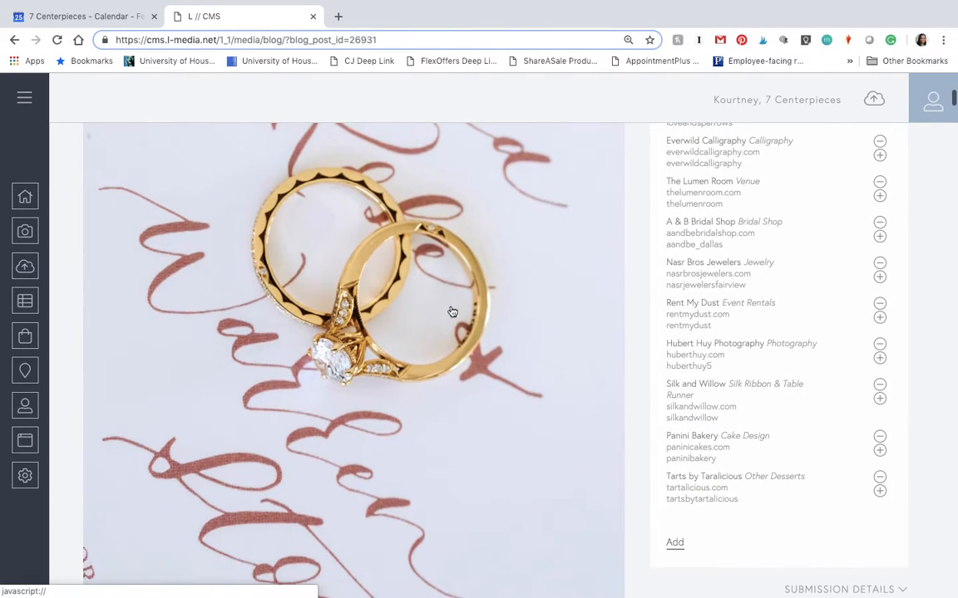
pyautogui.scroll(-12, 388, 379)
pyautogui.scroll(5, 387, 378)
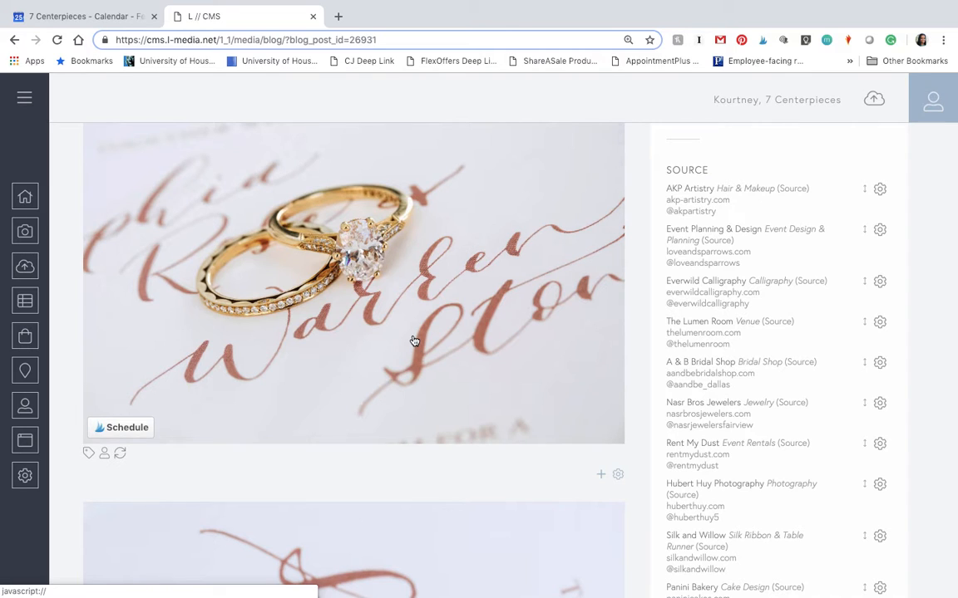
pyautogui.scroll(8, 413, 341)
pyautogui.scroll(-4, 413, 338)
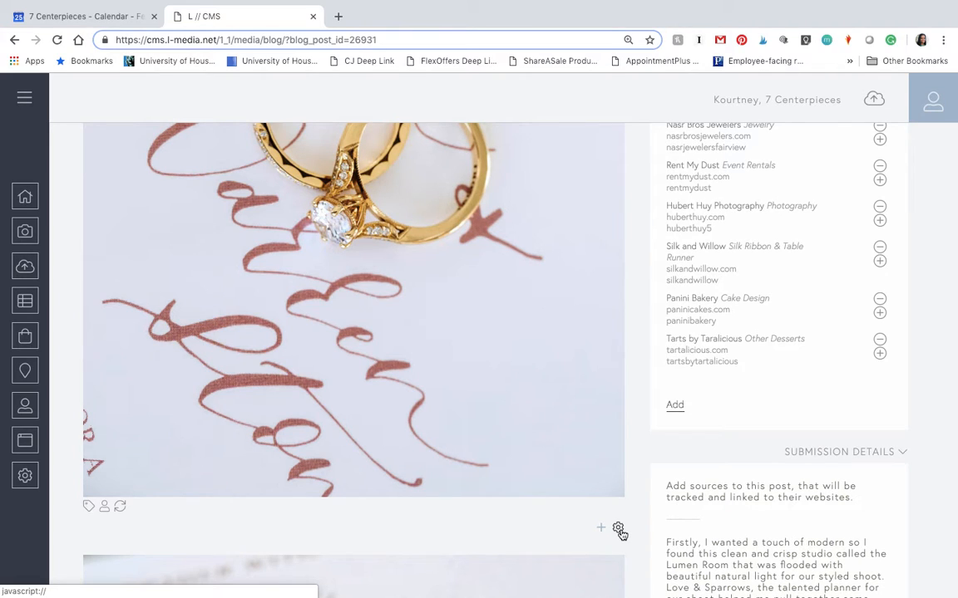
# Step: Delete the vertical overhead photo of the gold rings on the calligraphed invitation from the post
pyautogui.click(619, 530)
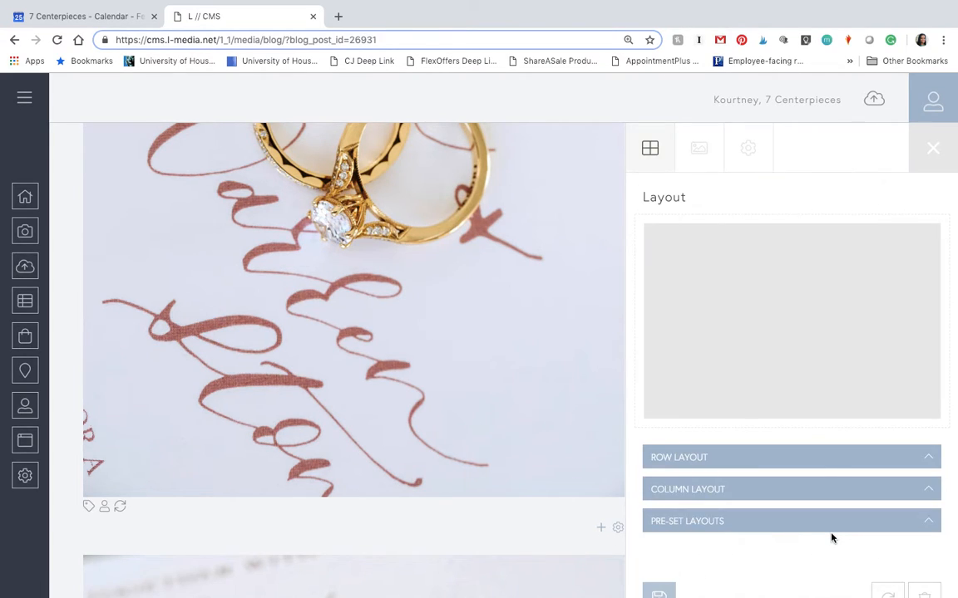
pyautogui.scroll(-3, 831, 537)
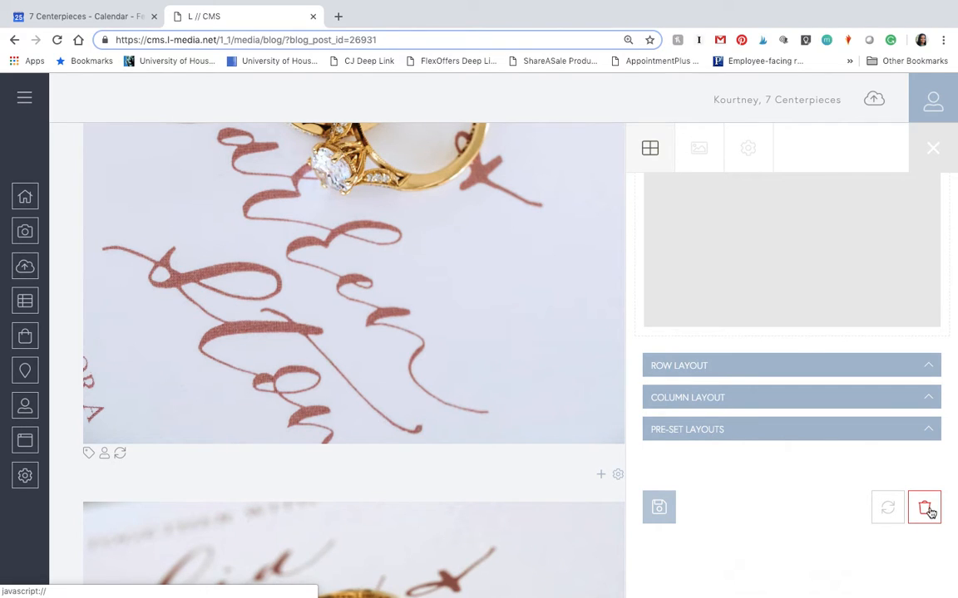
pyautogui.click(929, 513)
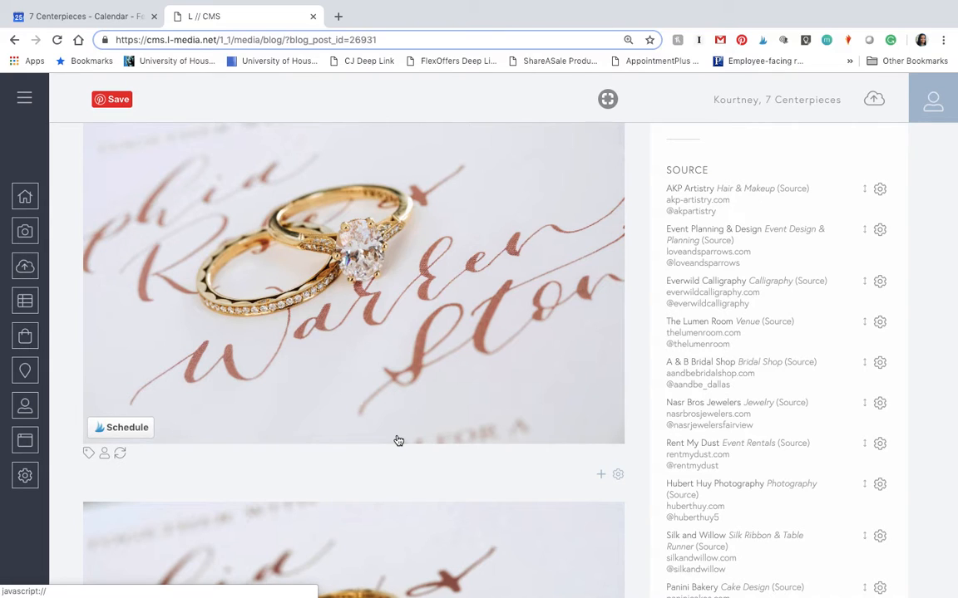
# Step: Compare the two remaining horizontal gold ring photos and delete the second, darker one from the post
pyautogui.scroll(-5, 398, 441)
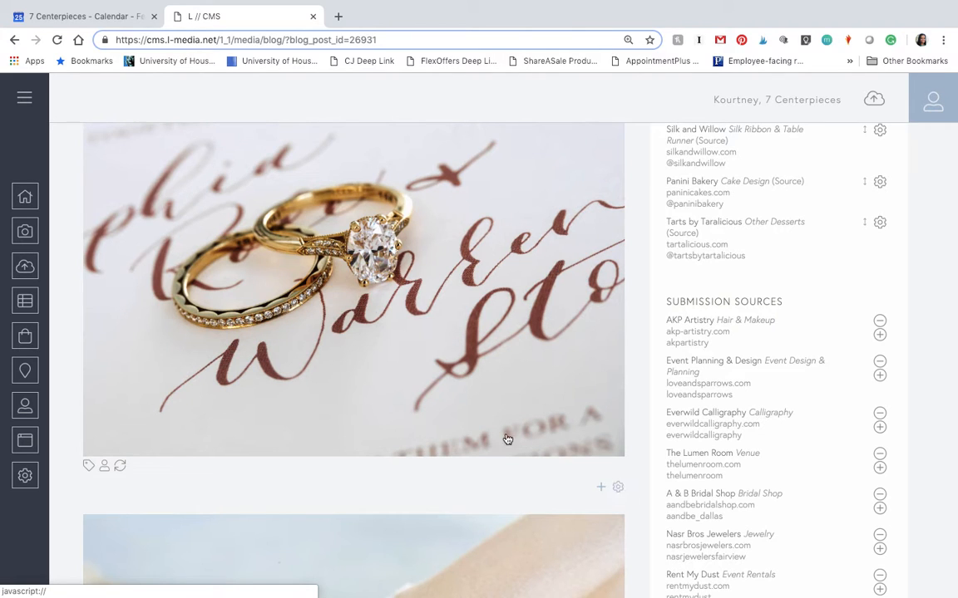
pyautogui.scroll(5, 491, 432)
pyautogui.scroll(2, 478, 428)
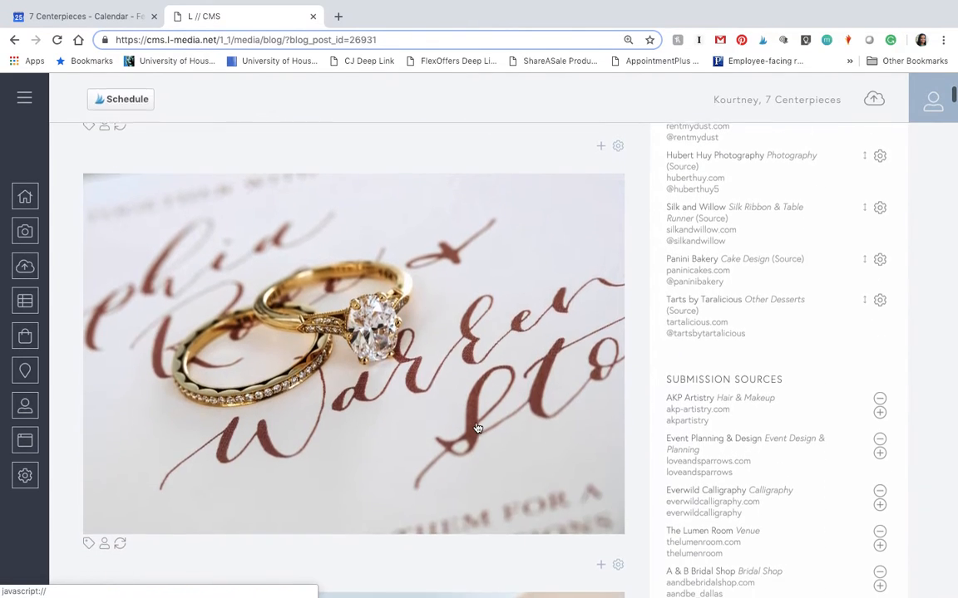
pyautogui.scroll(-3, 478, 428)
pyautogui.scroll(-5, 478, 428)
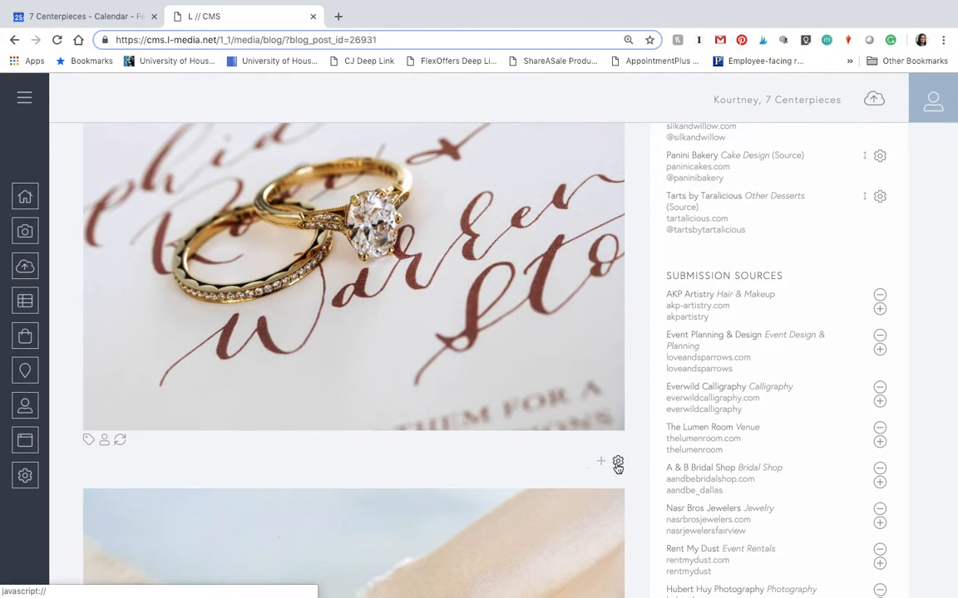
pyautogui.click(618, 461)
pyautogui.scroll(-2, 885, 548)
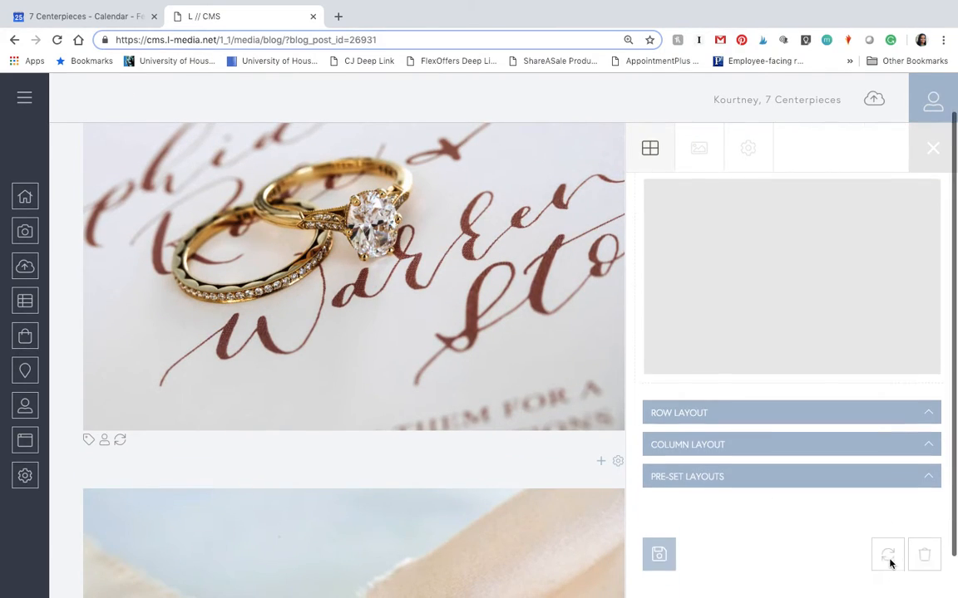
pyautogui.click(925, 513)
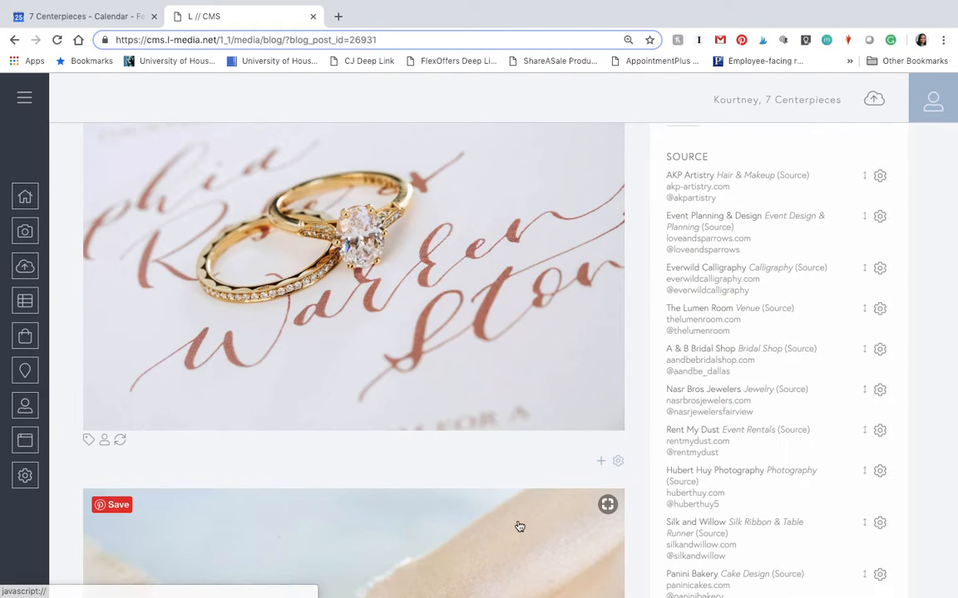
# Step: Apply the 2 Squares pre-set layout to the first photo of the emerald-cut ring on peach ribbon
pyautogui.scroll(-5, 515, 523)
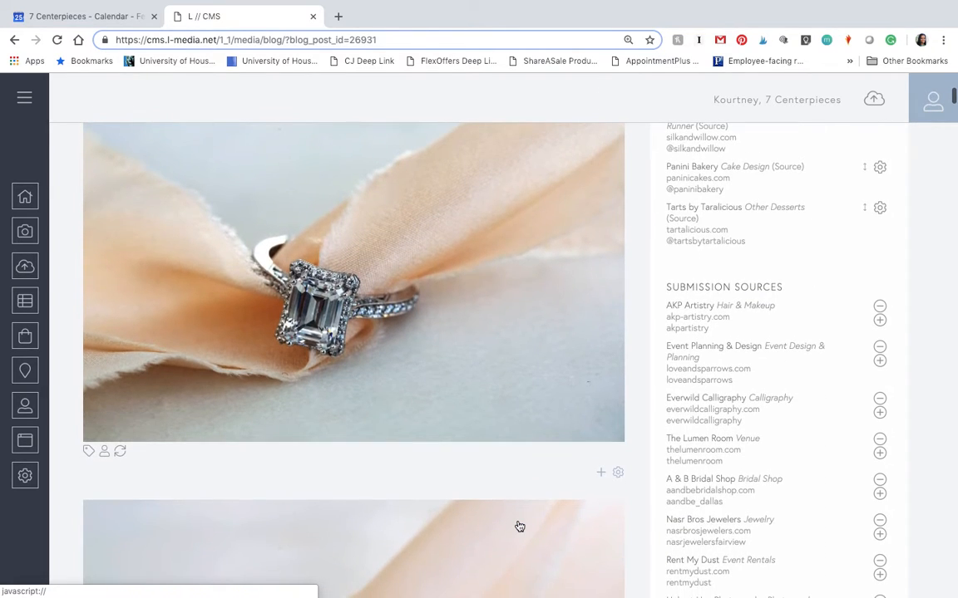
pyautogui.scroll(-1, 519, 527)
pyautogui.scroll(2, 519, 527)
pyautogui.scroll(-1, 520, 527)
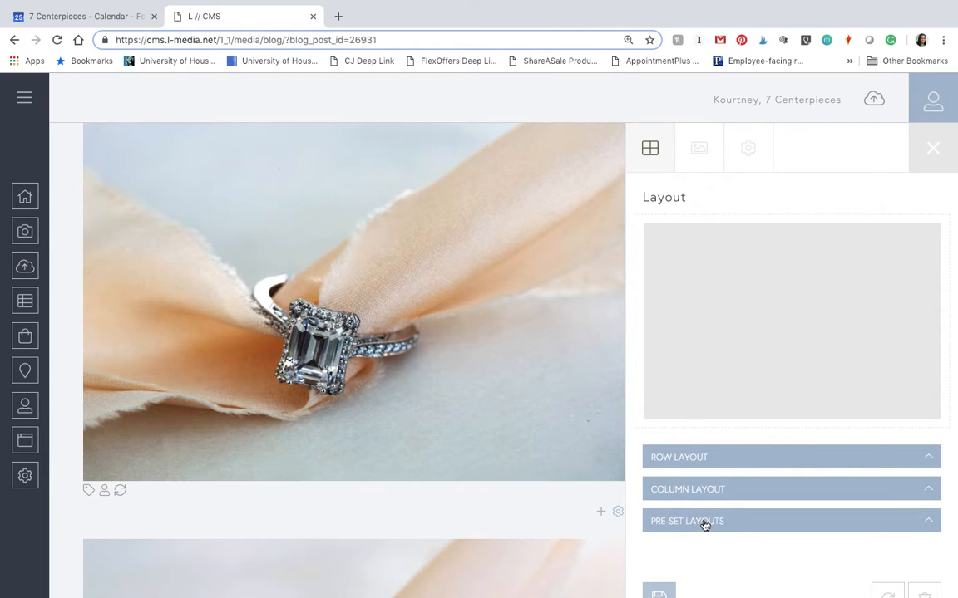
pyautogui.click(704, 522)
pyautogui.scroll(-3, 812, 541)
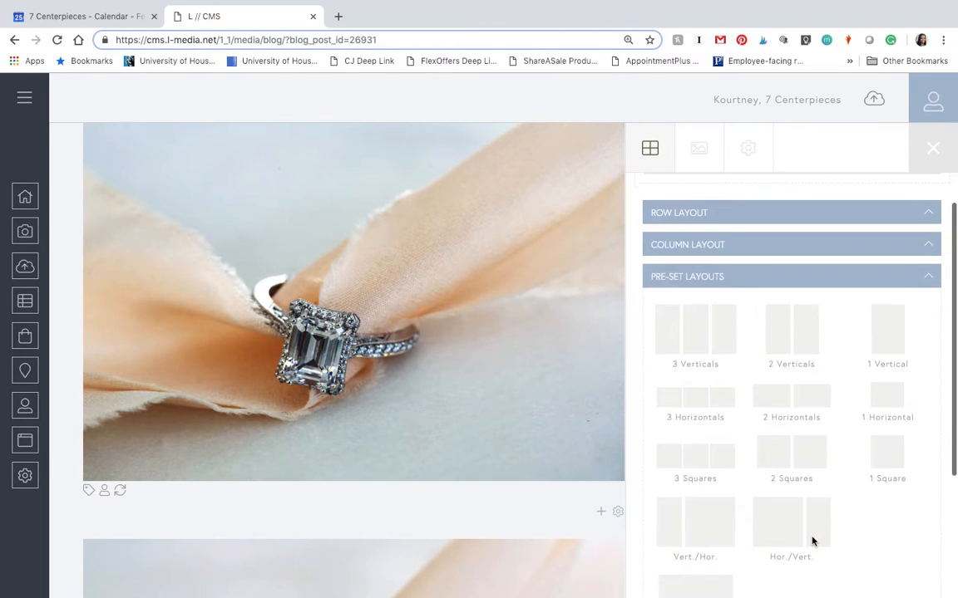
pyautogui.click(784, 464)
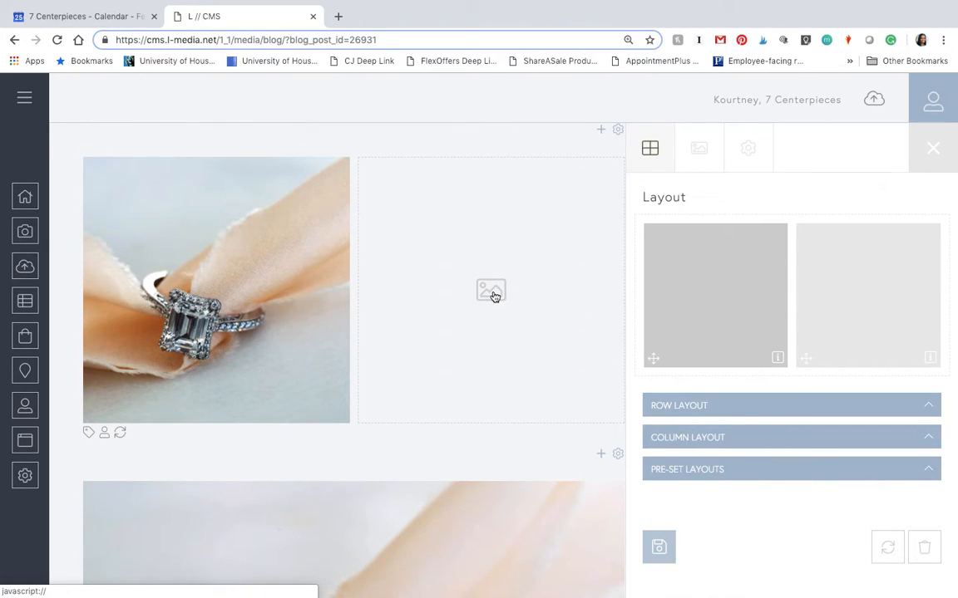
# Step: Fill the empty square beside the emerald-cut ring with the library close-up of the bride's hand wearing a ring near her lips
pyautogui.click(492, 292)
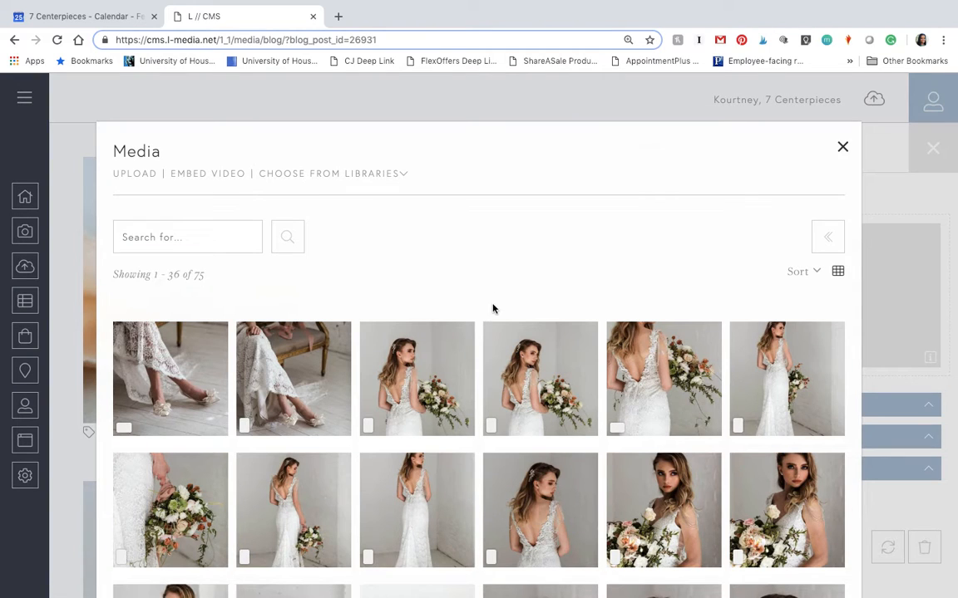
pyautogui.scroll(-3, 495, 399)
pyautogui.scroll(-1, 495, 405)
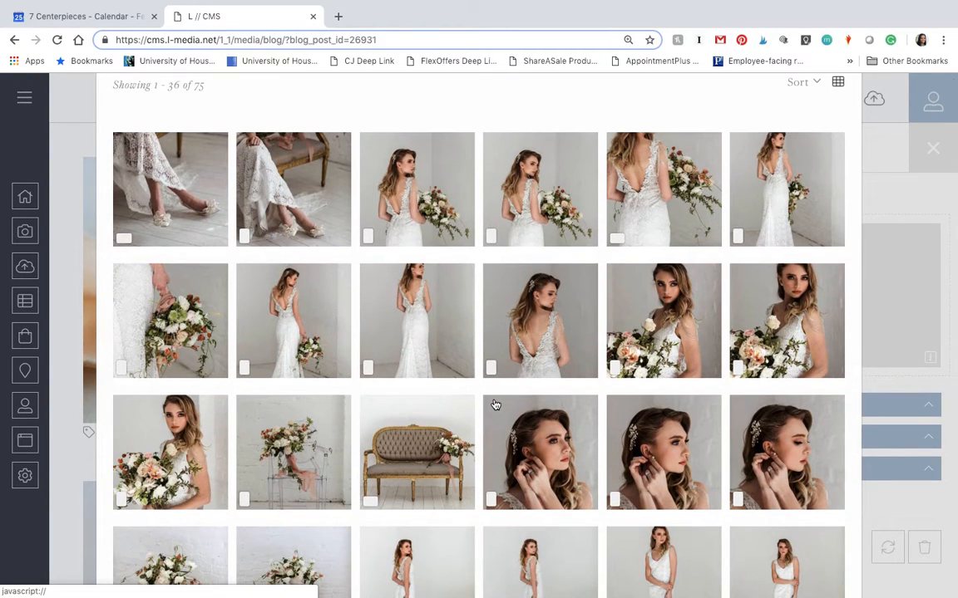
pyautogui.scroll(-1, 494, 404)
pyautogui.scroll(-4, 494, 405)
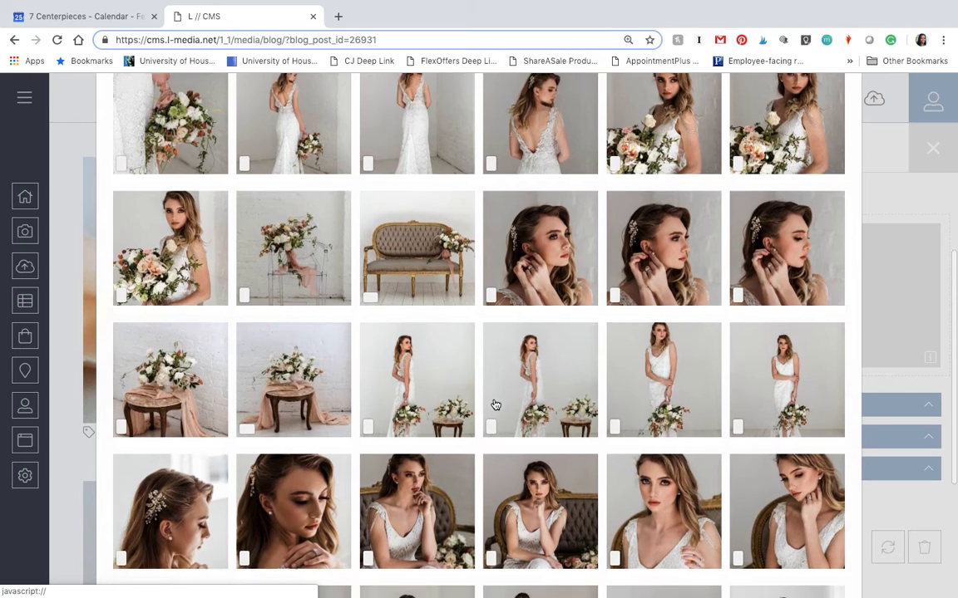
pyautogui.scroll(-1, 495, 404)
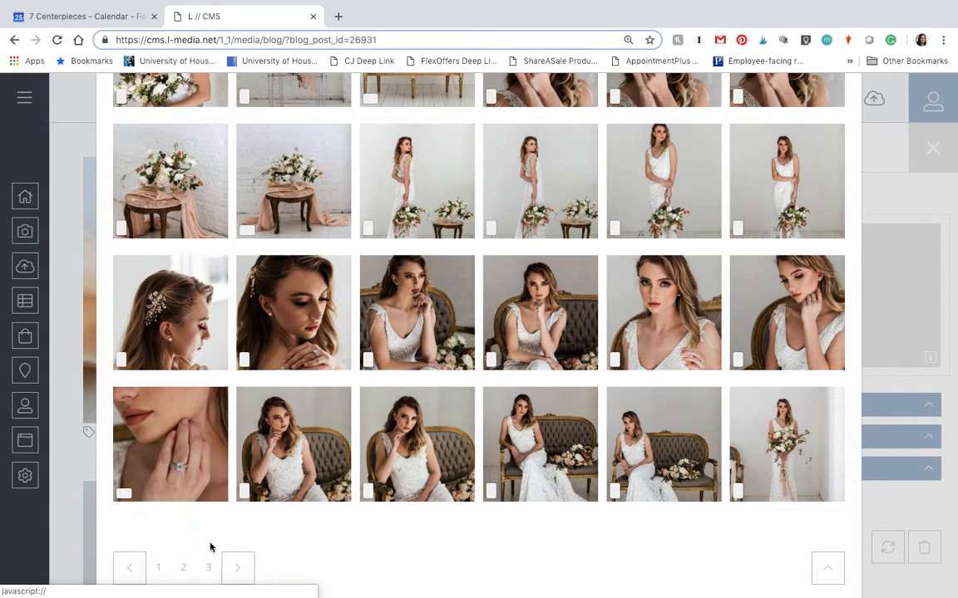
pyautogui.scroll(-1, 338, 522)
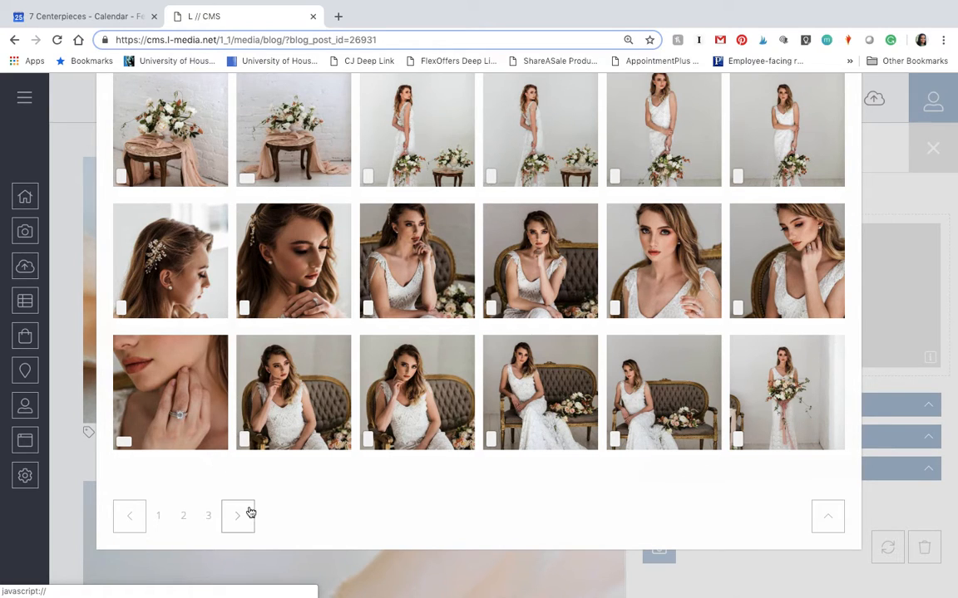
pyautogui.click(210, 438)
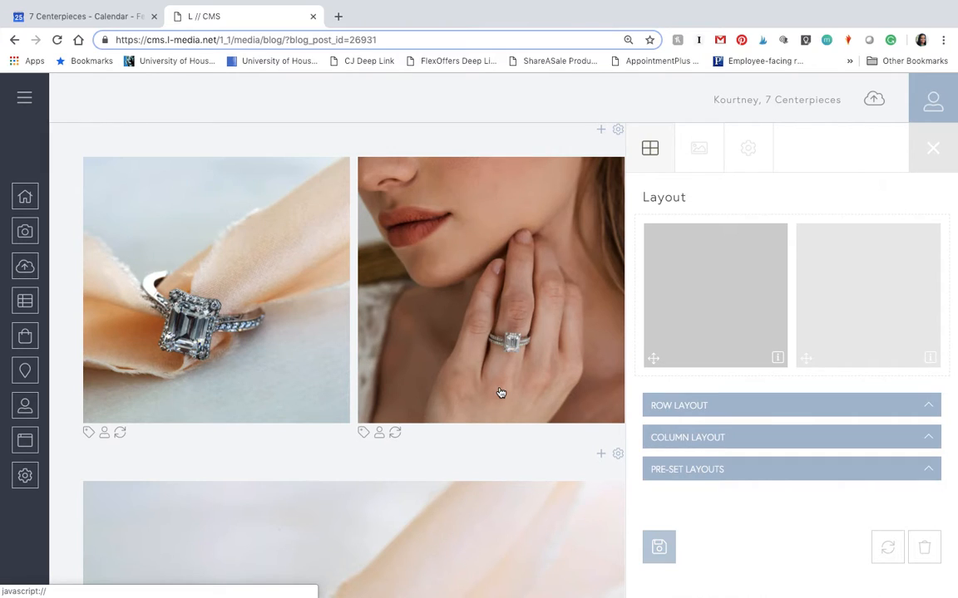
# Step: Review the new pair of square ring photos and look through the ring, place-setting and sweetheart-table photos that follow
pyautogui.scroll(1, 501, 393)
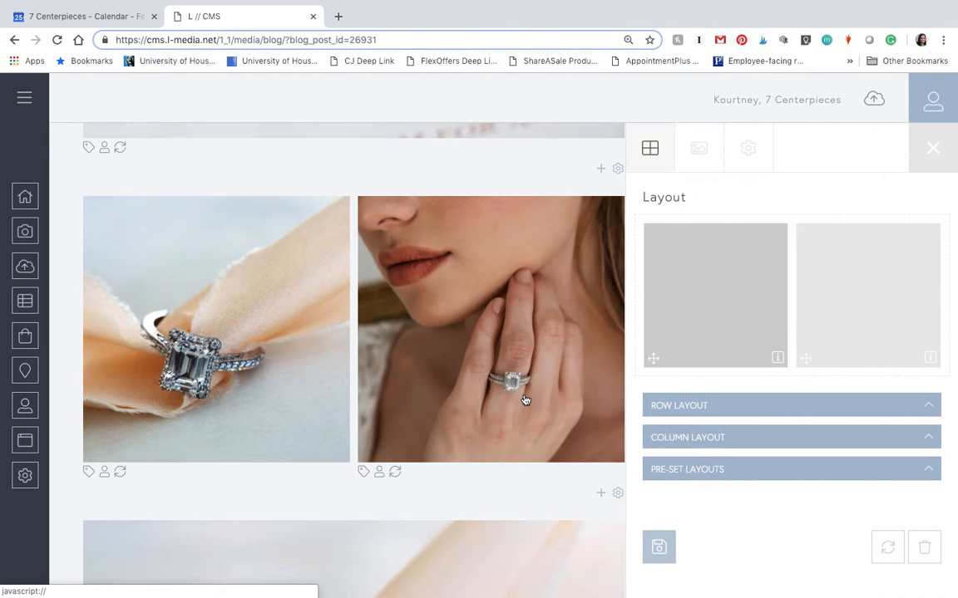
pyautogui.scroll(1, 525, 401)
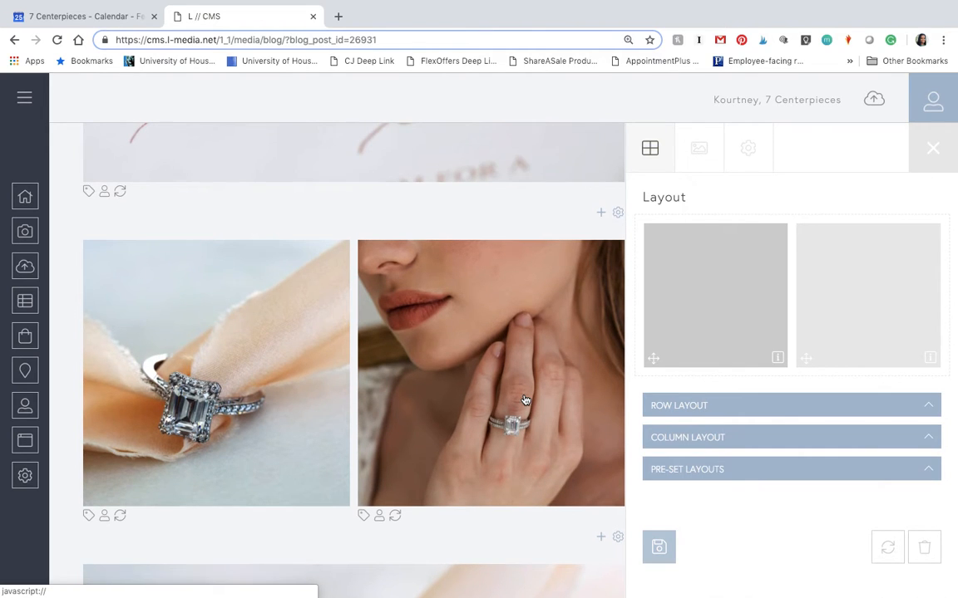
pyautogui.scroll(1, 525, 400)
pyautogui.scroll(-3, 525, 400)
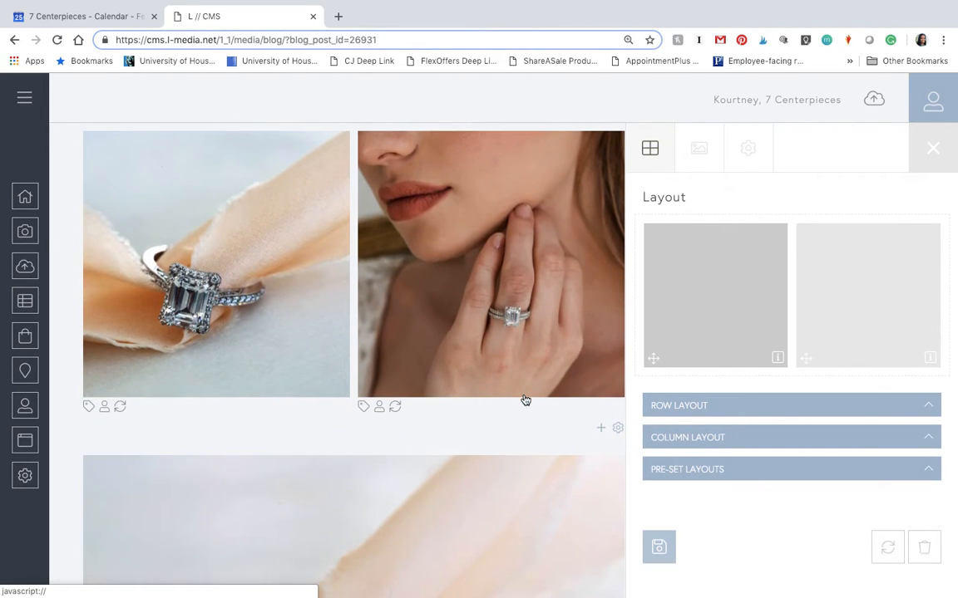
pyautogui.scroll(-1, 526, 401)
pyautogui.scroll(-10, 526, 400)
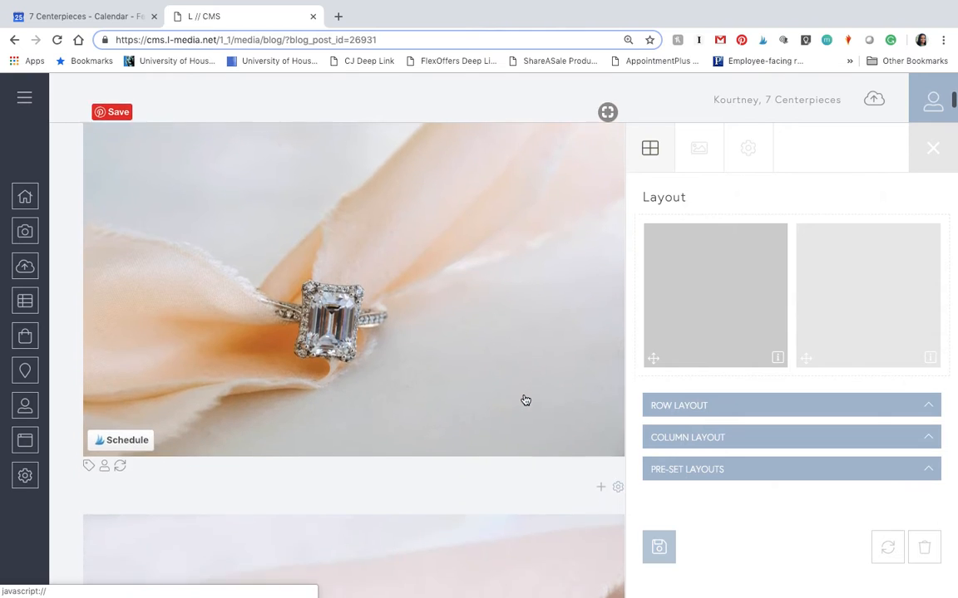
pyautogui.scroll(-12, 525, 401)
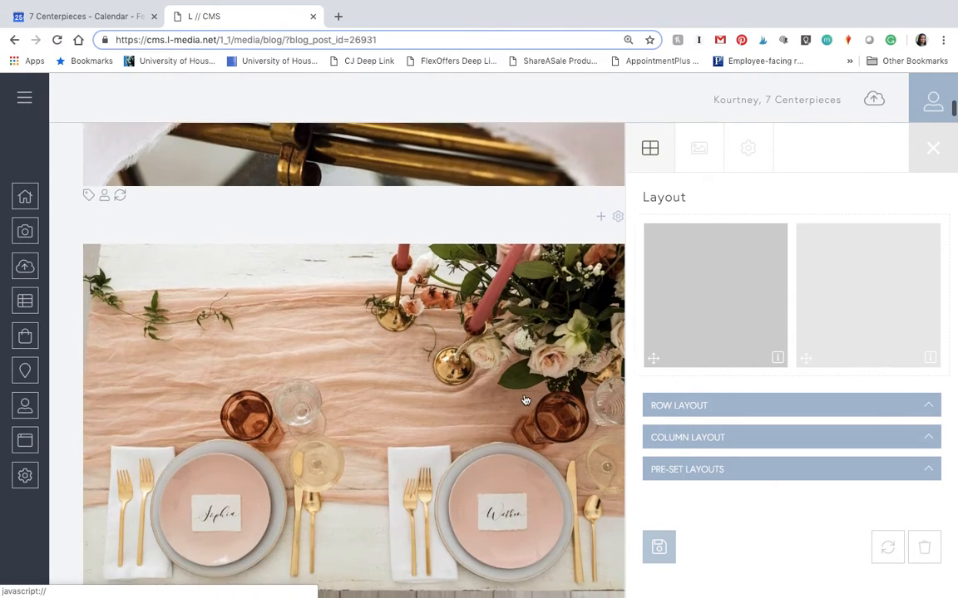
pyautogui.scroll(-15, 525, 401)
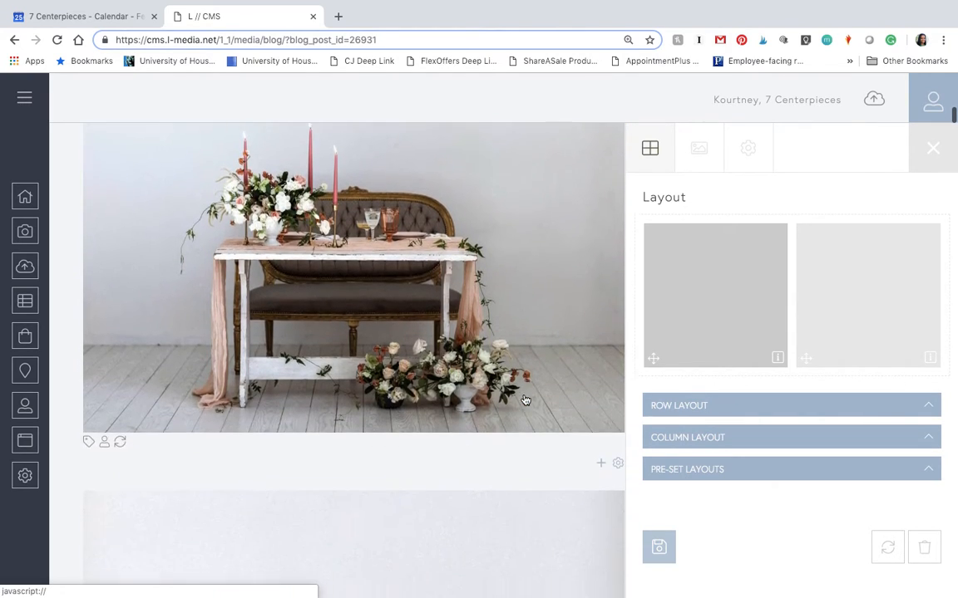
pyautogui.scroll(-2, 525, 400)
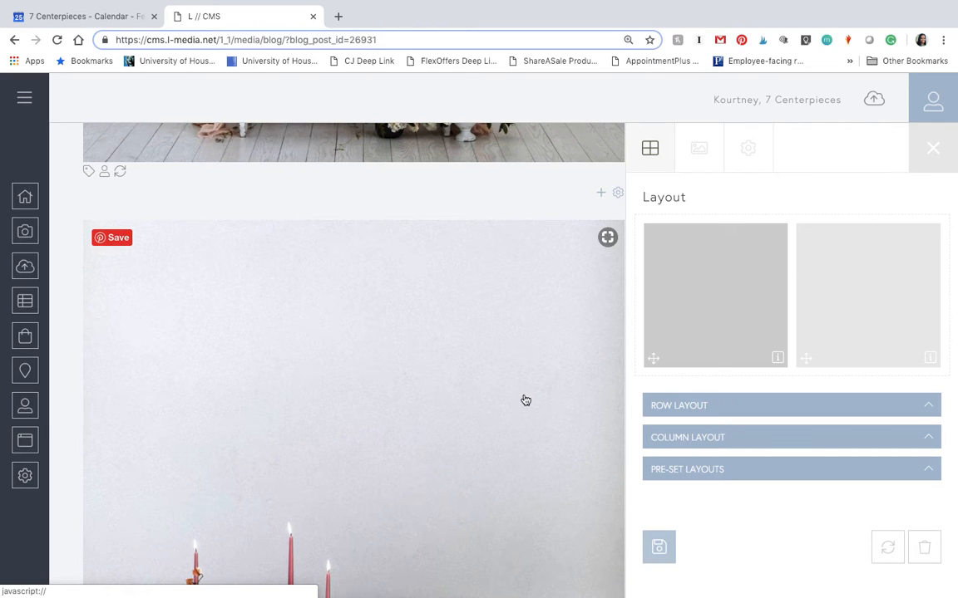
pyautogui.scroll(-5, 525, 400)
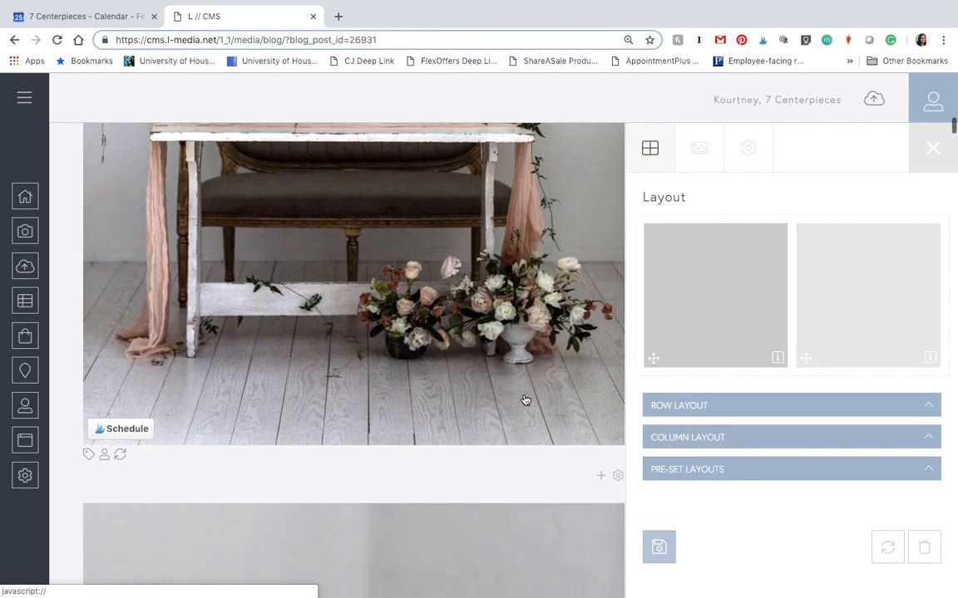
# Step: Examine the sweetheart-table, candle centerpiece, floor flower and place-setting photos, and recheck the ring photos above them
pyautogui.scroll(-12, 525, 400)
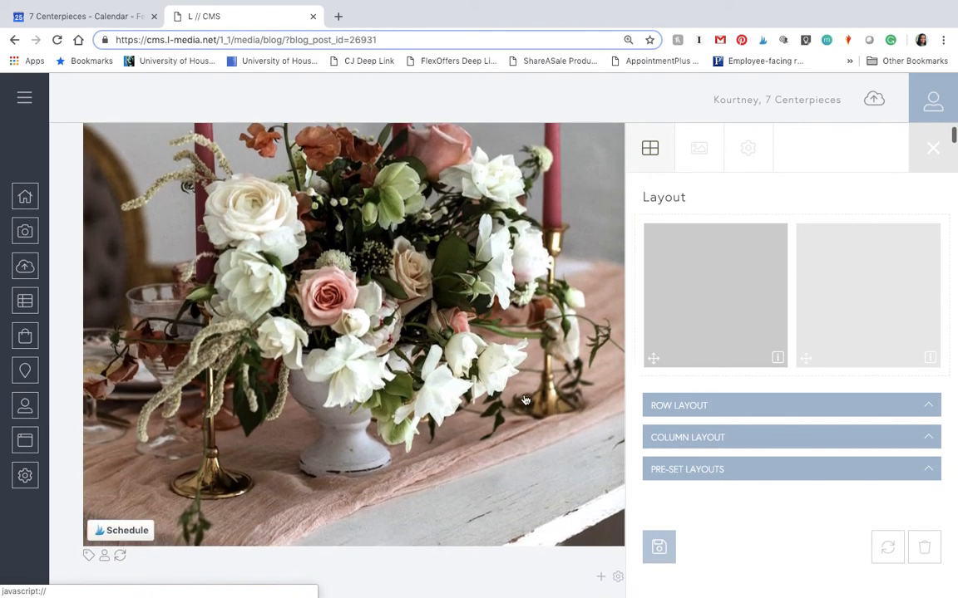
pyautogui.scroll(-5, 525, 401)
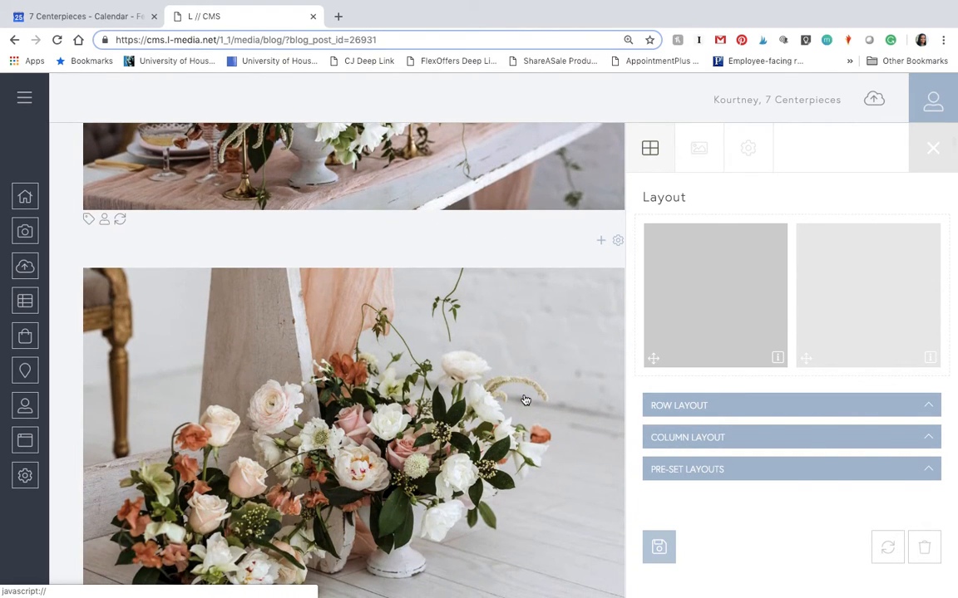
pyautogui.scroll(-2, 525, 401)
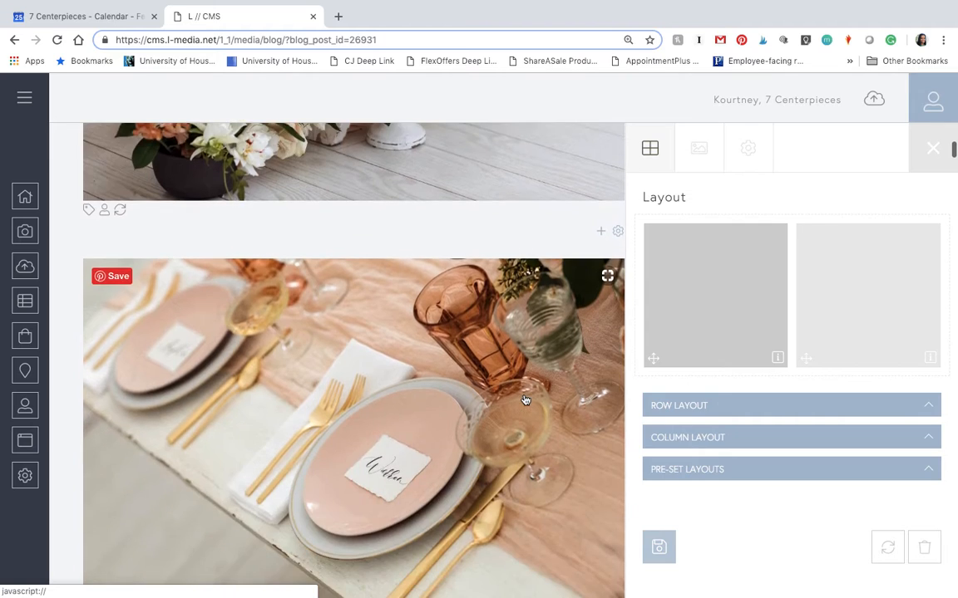
pyautogui.scroll(-5, 526, 400)
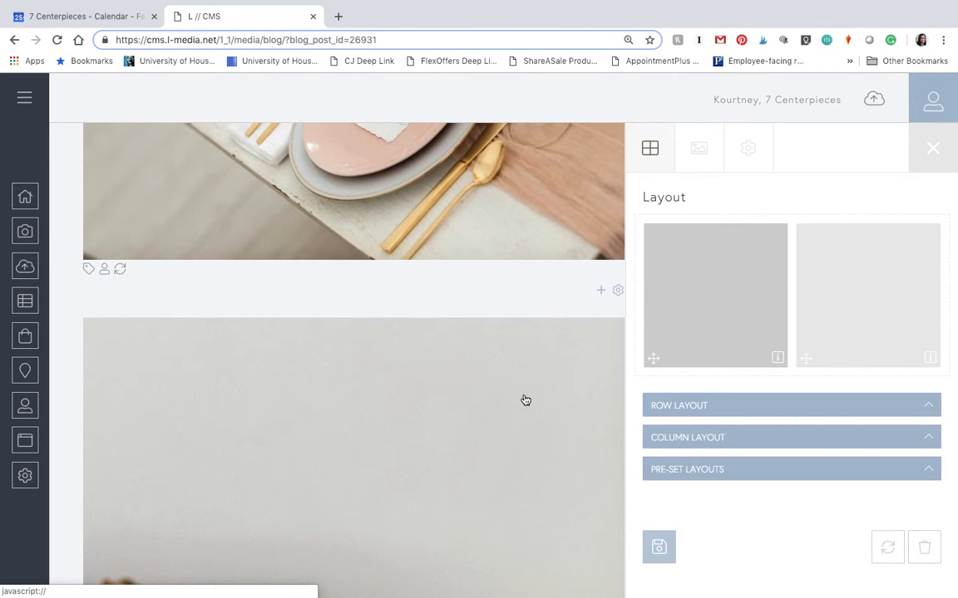
pyautogui.scroll(15, 526, 400)
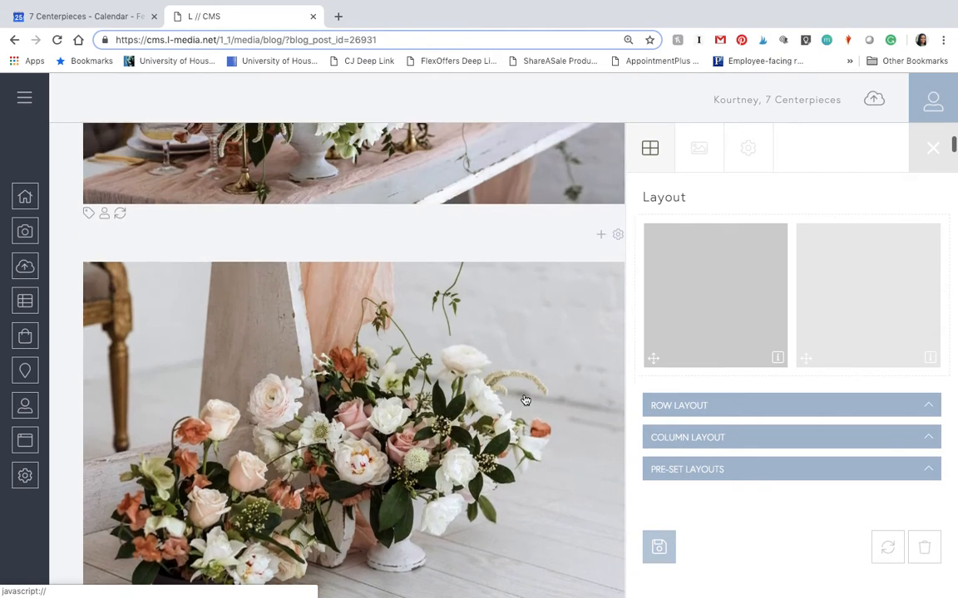
pyautogui.scroll(-20, 526, 401)
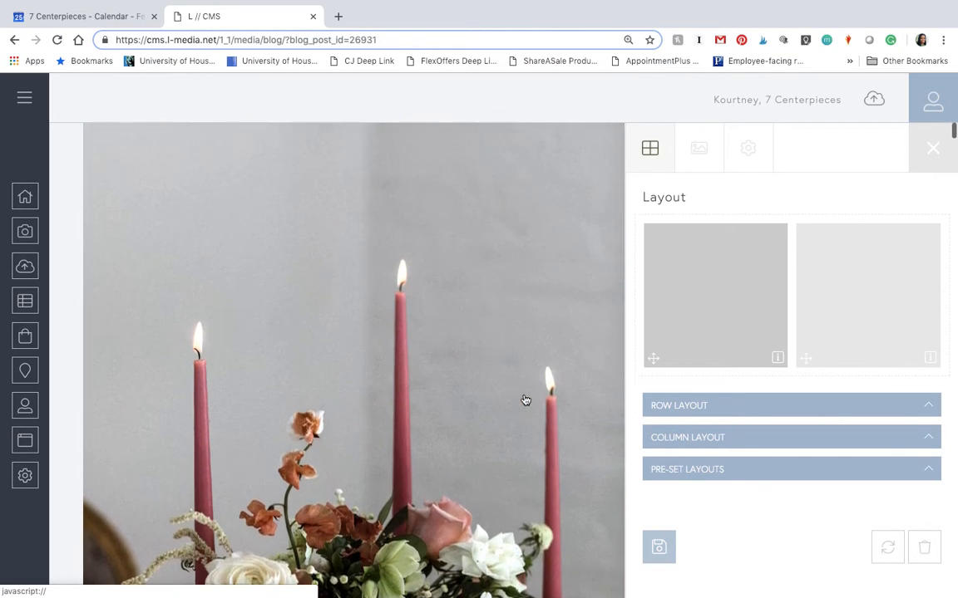
pyautogui.scroll(15, 526, 400)
pyautogui.scroll(-10, 525, 401)
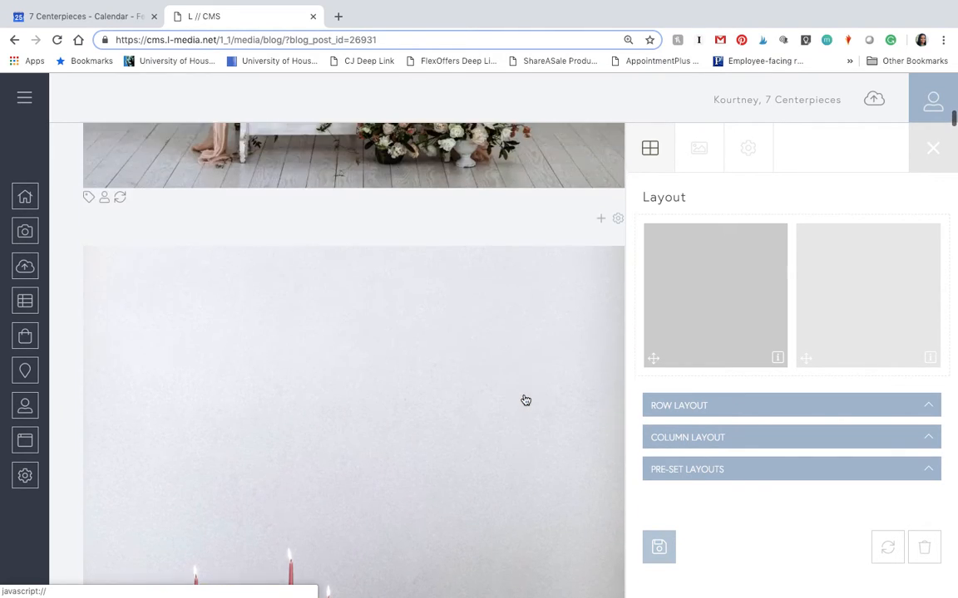
pyautogui.scroll(10, 525, 401)
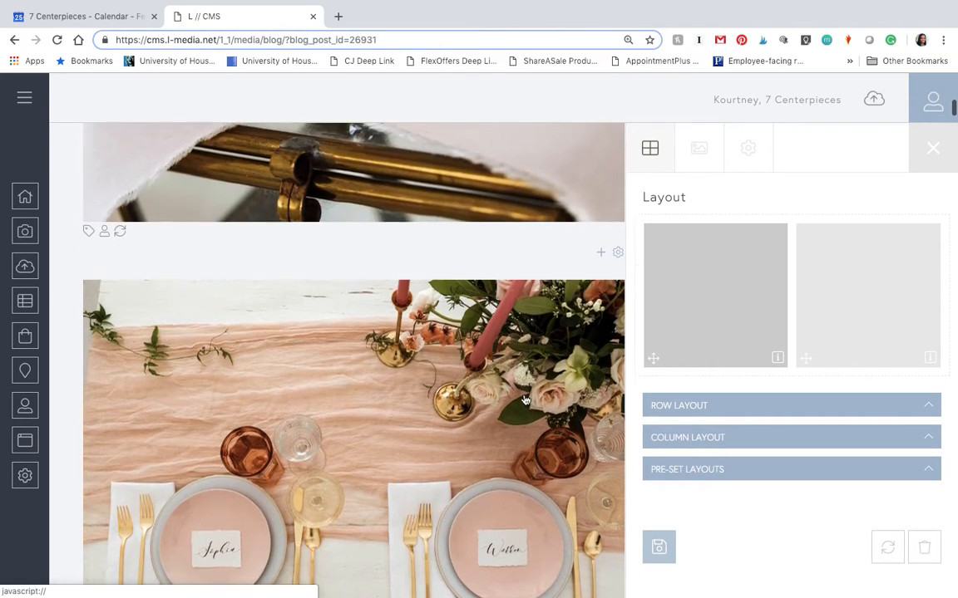
pyautogui.scroll(10, 525, 401)
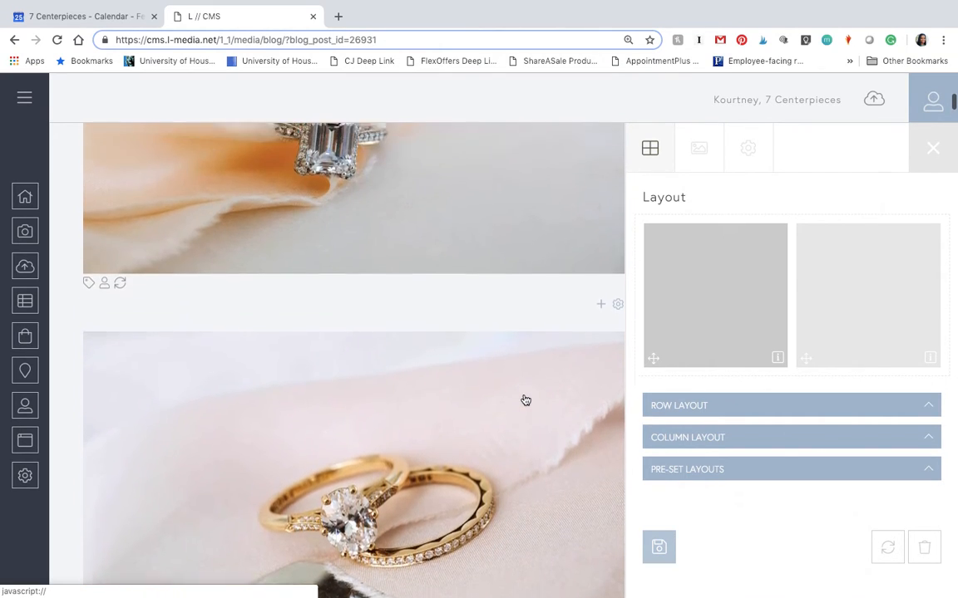
pyautogui.scroll(10, 525, 400)
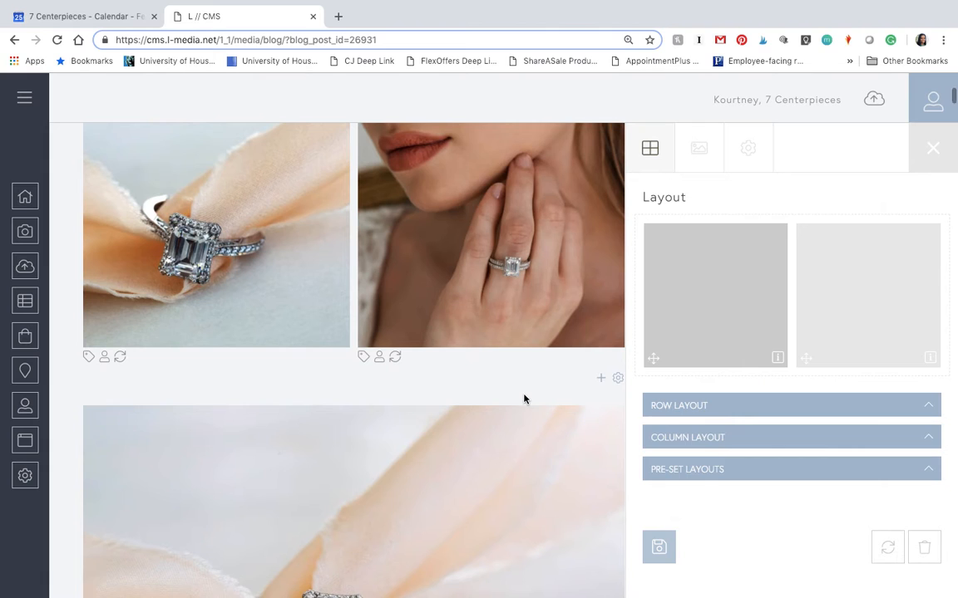
pyautogui.scroll(5, 524, 400)
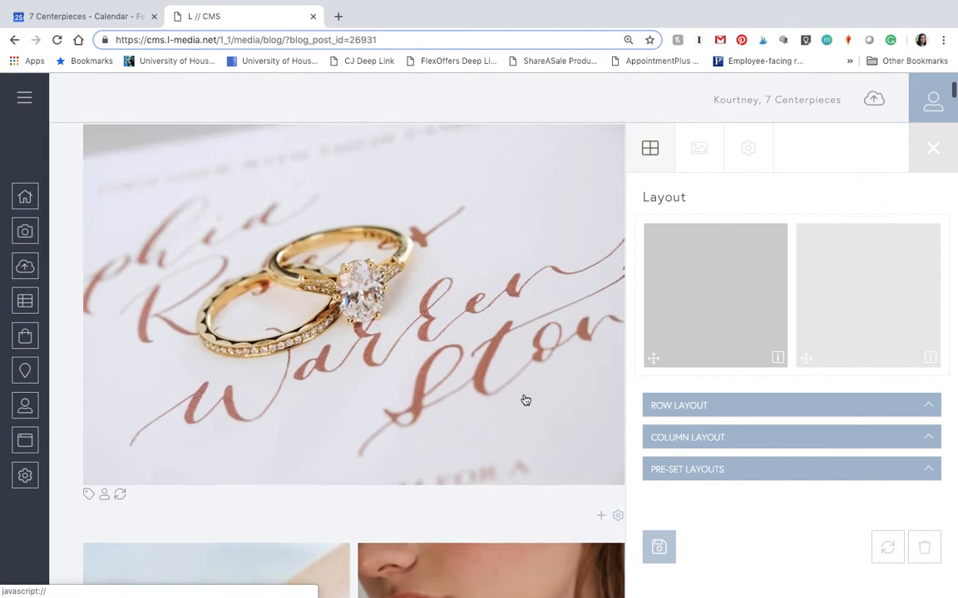
# Step: Switch the blog post from the post layout to its Sort view
pyautogui.scroll(15, 526, 400)
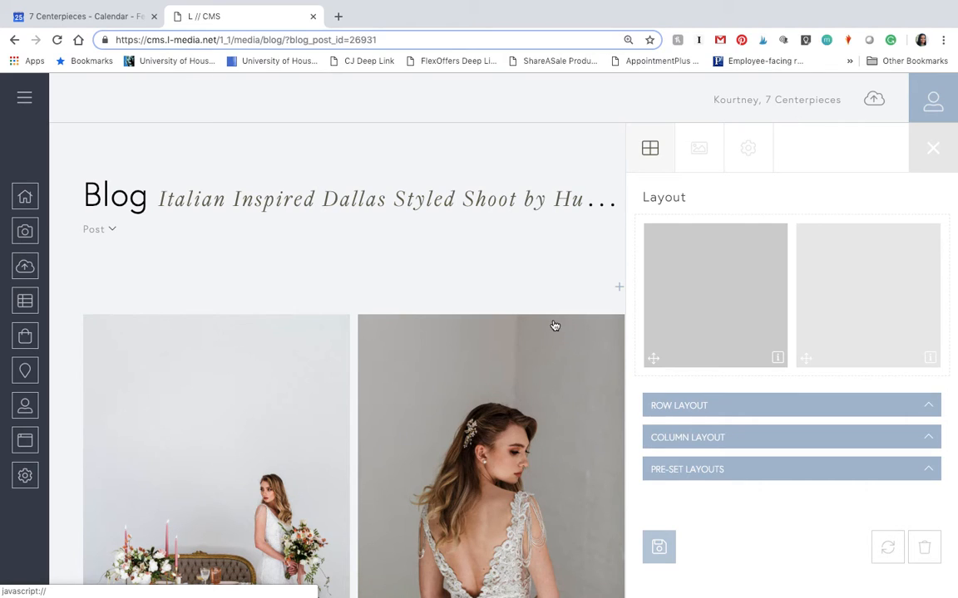
pyautogui.click(113, 232)
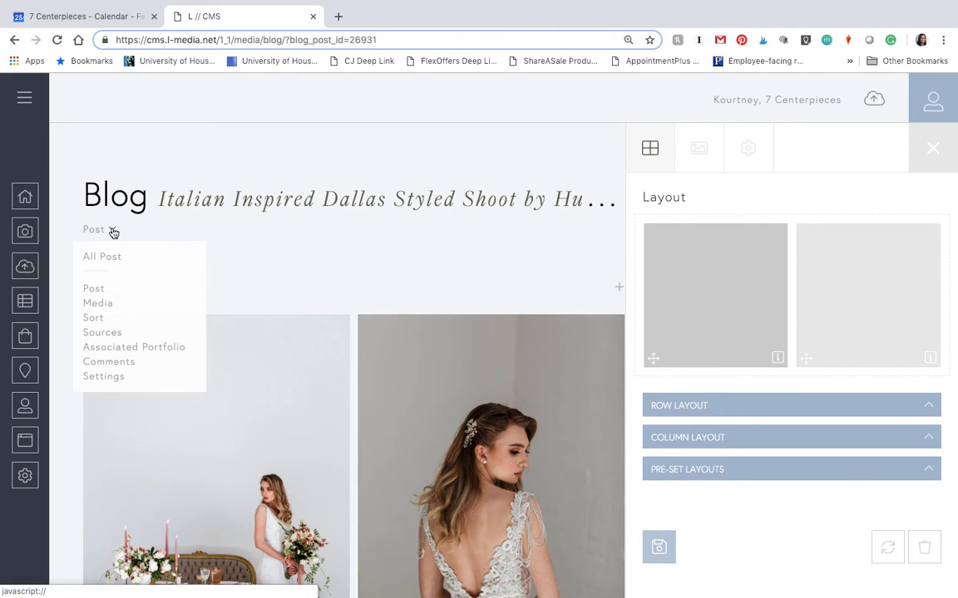
pyautogui.click(93, 320)
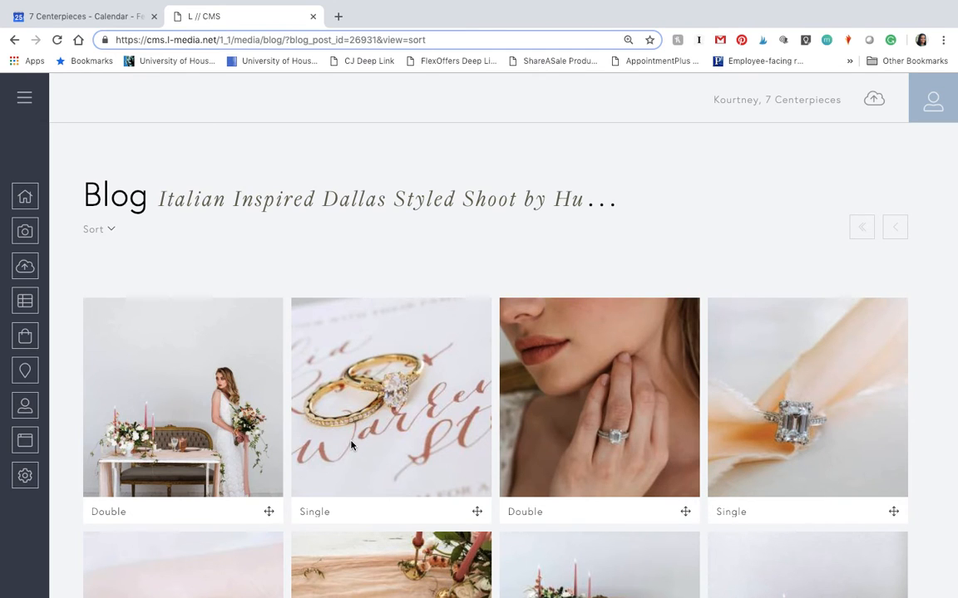
# Step: Move the double row with the bride's ringed hand ahead of the gold rings on calligraphy, and return it to third place
pyautogui.scroll(-2, 351, 446)
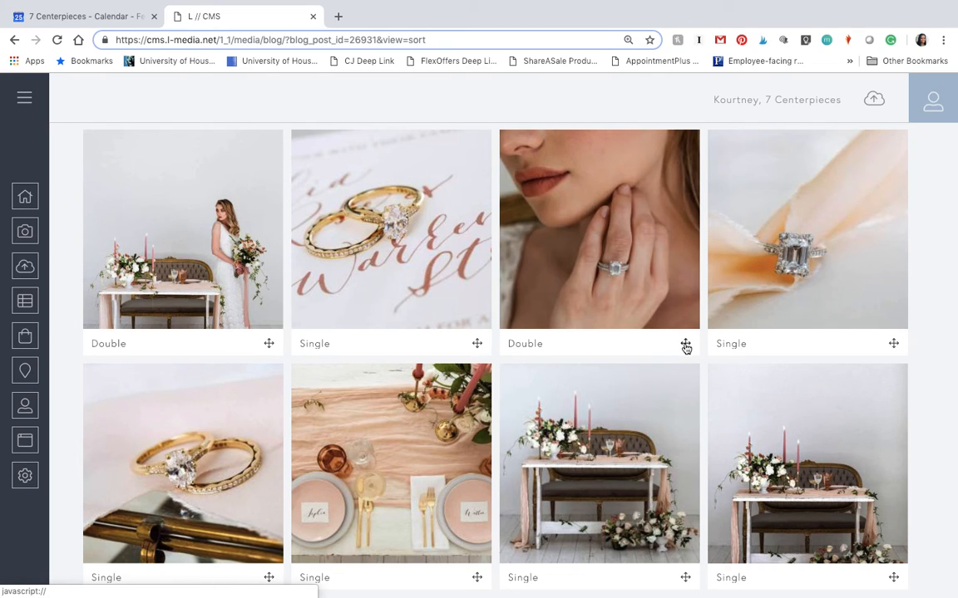
pyautogui.moveTo(686, 347); pyautogui.dragTo(385, 217)
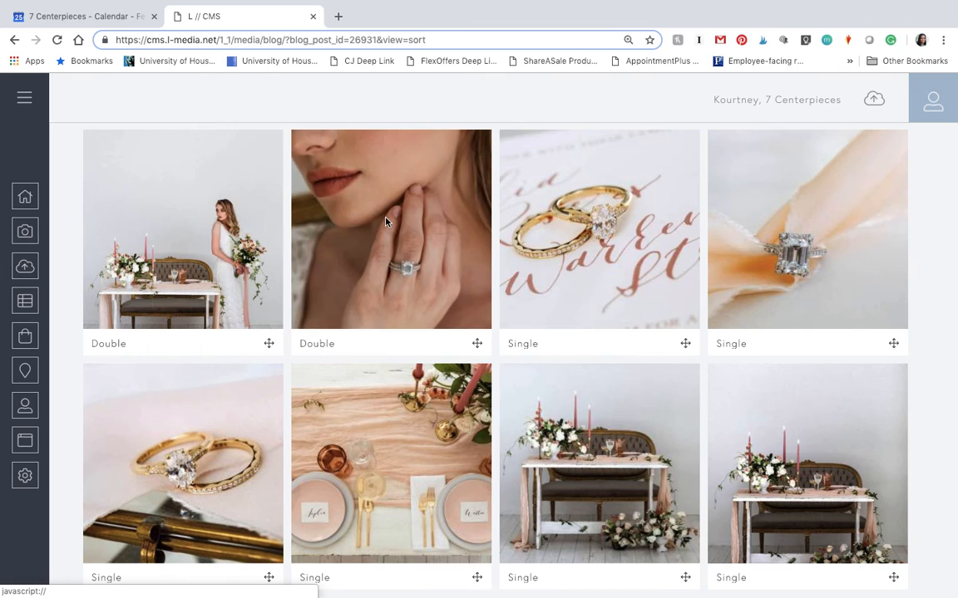
pyautogui.moveTo(474, 343); pyautogui.dragTo(642, 291)
# Step: Look through the sortable thumbnails of the table, flower and bride photos and return to the start of the list
pyautogui.scroll(-8, 574, 435)
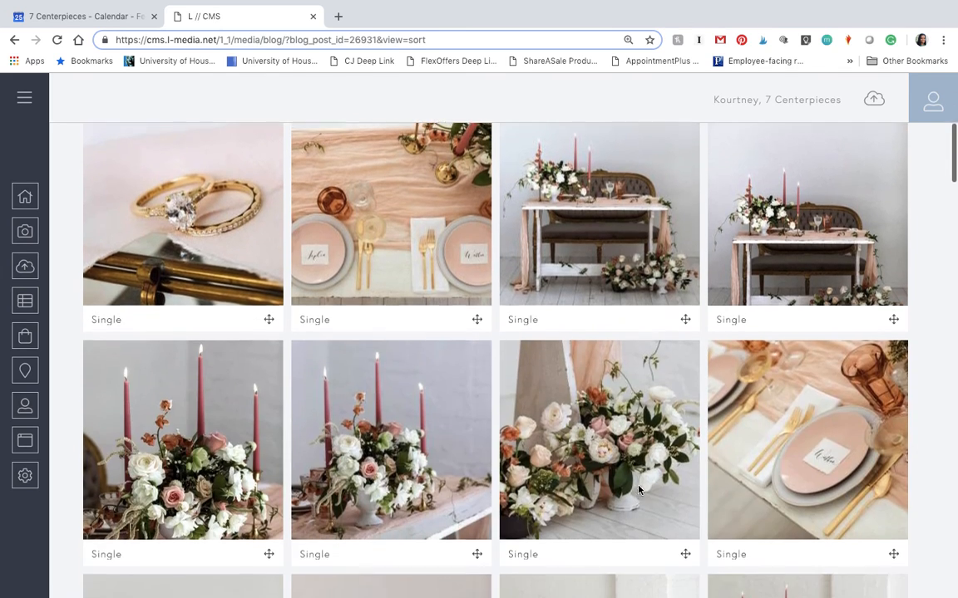
pyautogui.scroll(-3, 638, 490)
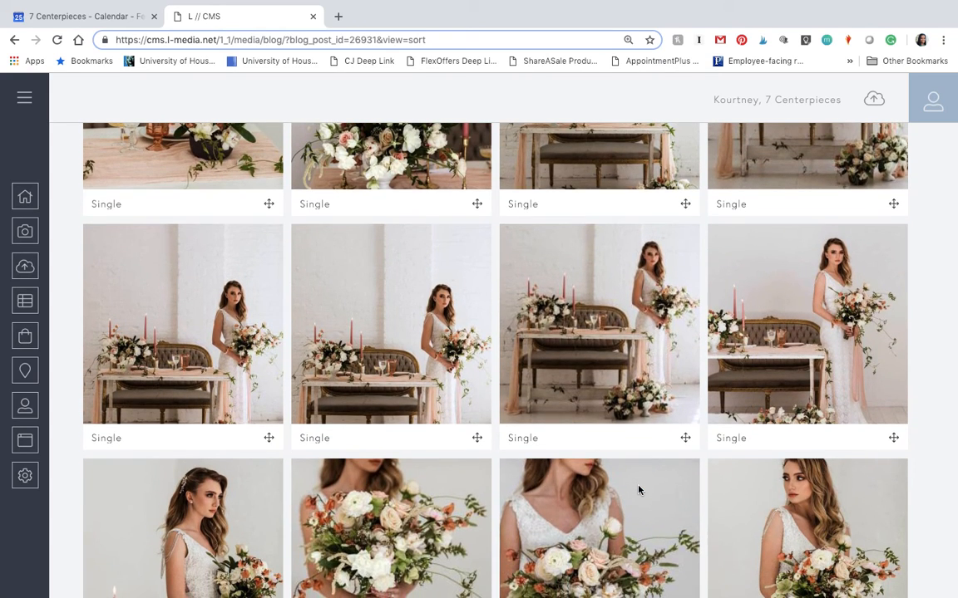
pyautogui.scroll(-5, 638, 491)
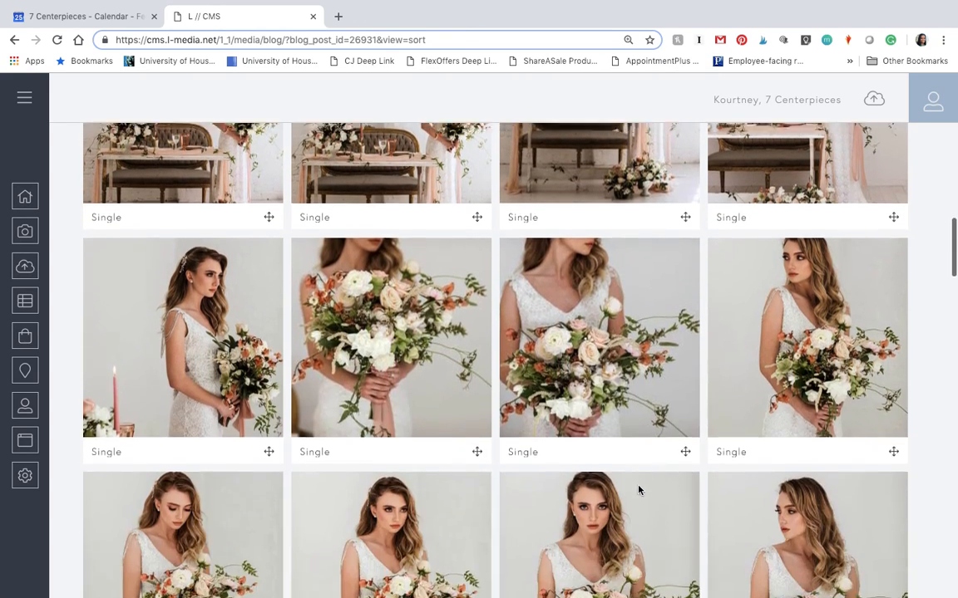
pyautogui.scroll(8, 639, 490)
pyautogui.scroll(10, 638, 490)
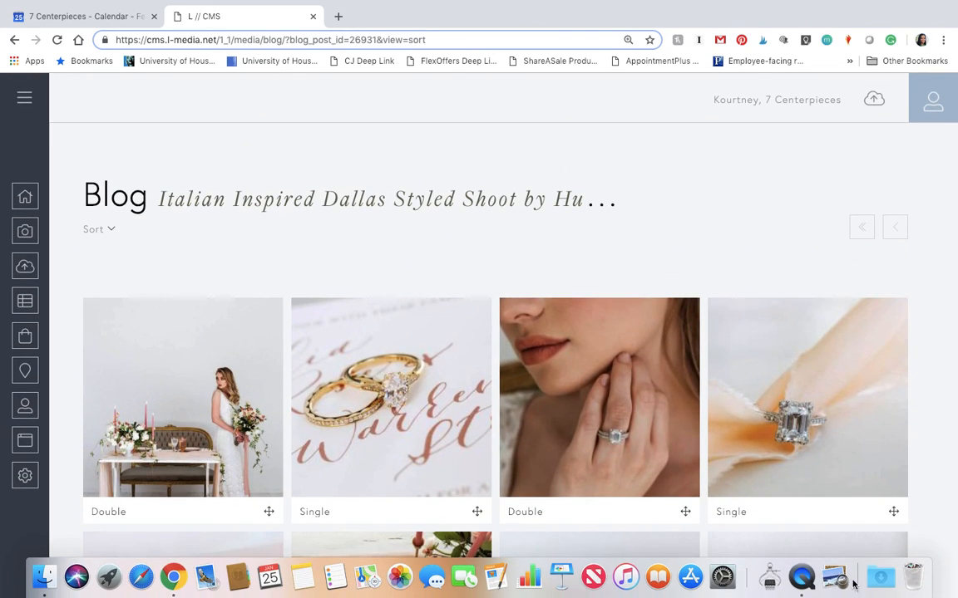
pyautogui.rightClick(805, 583)
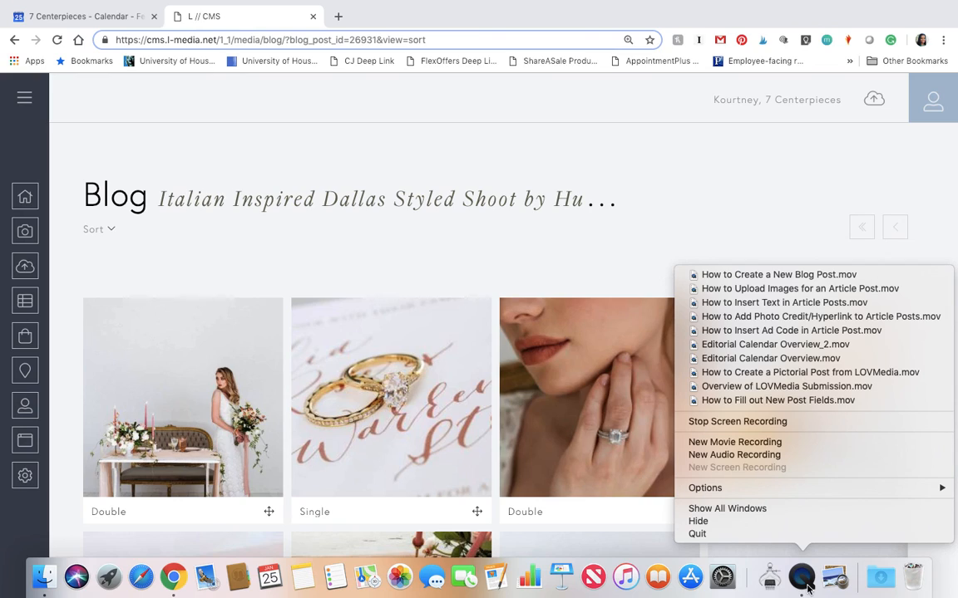